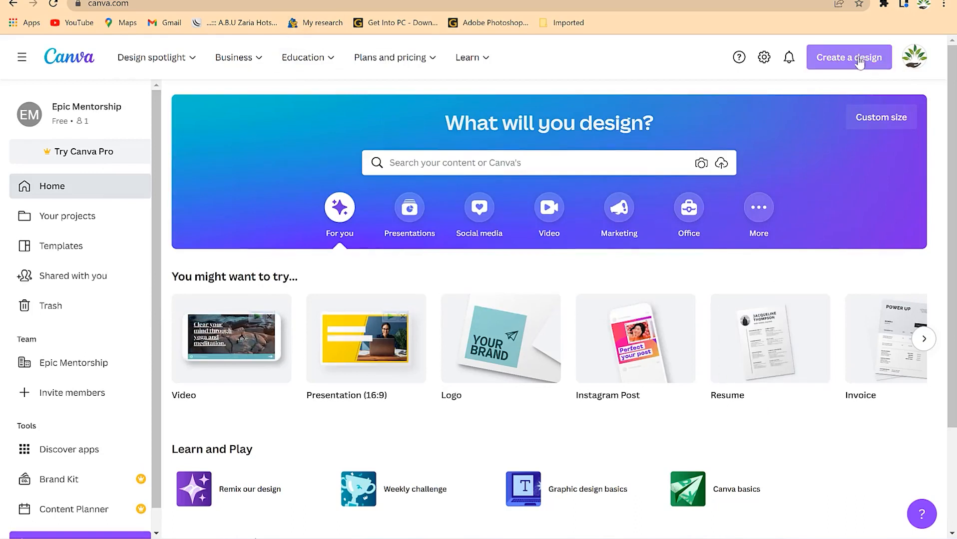
# Step: Look through the suggested design types and the custom size option for a new design
pyautogui.click(859, 62)
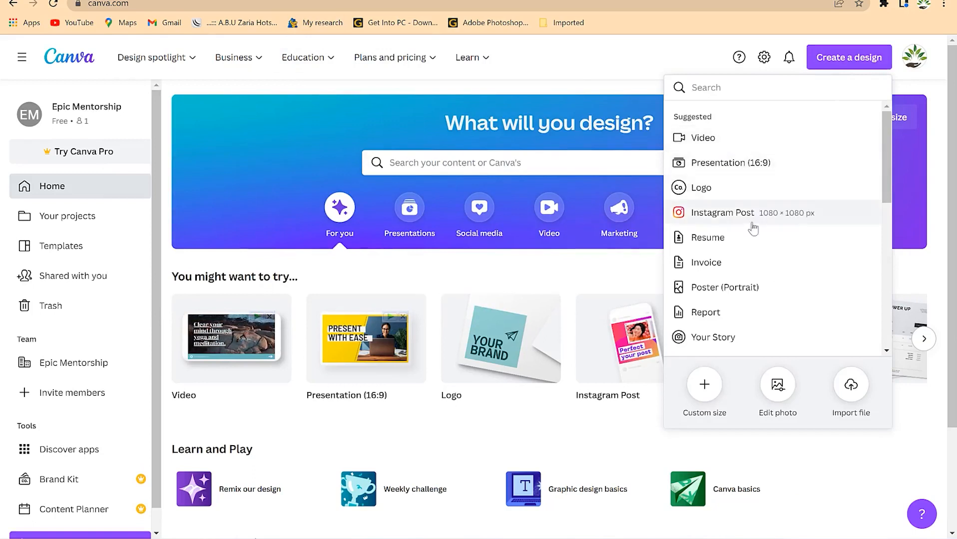
pyautogui.scroll(-6, 757, 300)
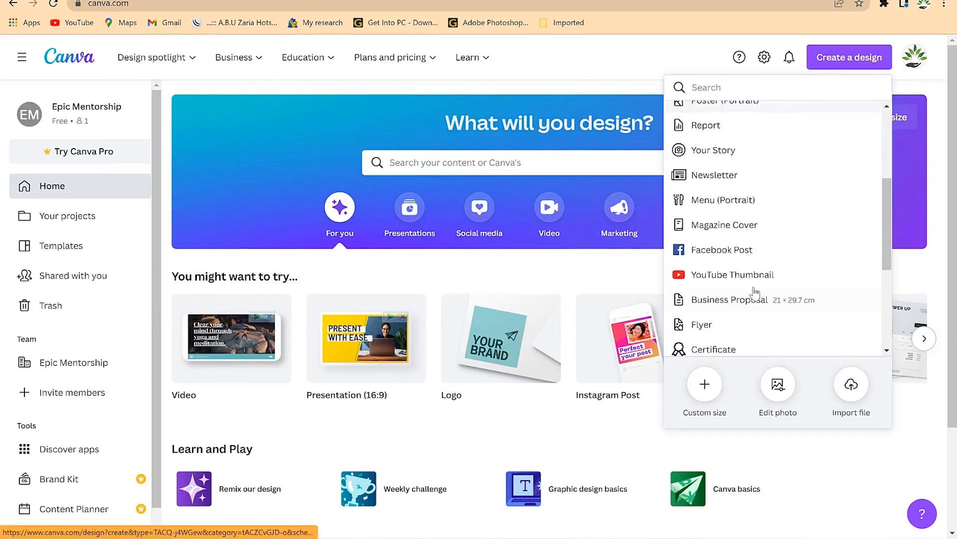
pyautogui.scroll(-2, 759, 292)
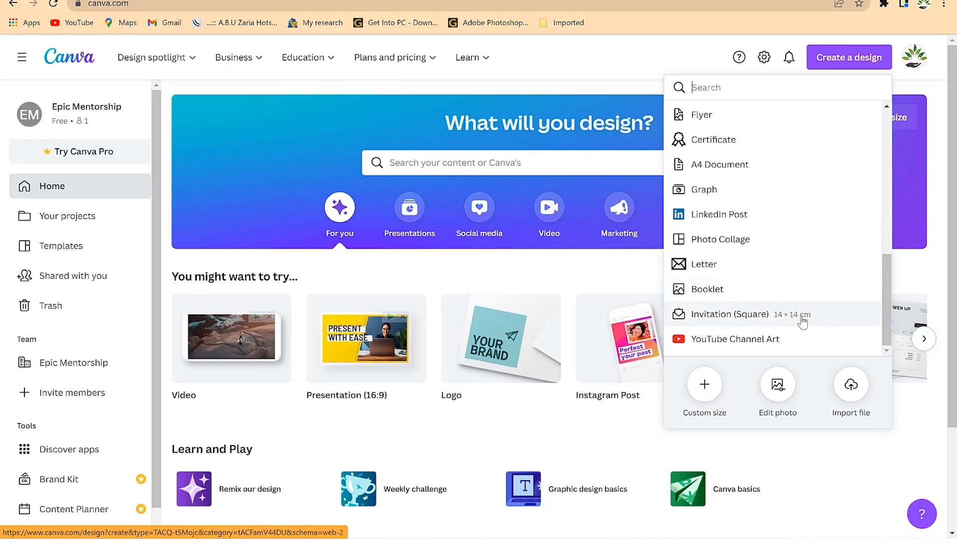
pyautogui.click(929, 93)
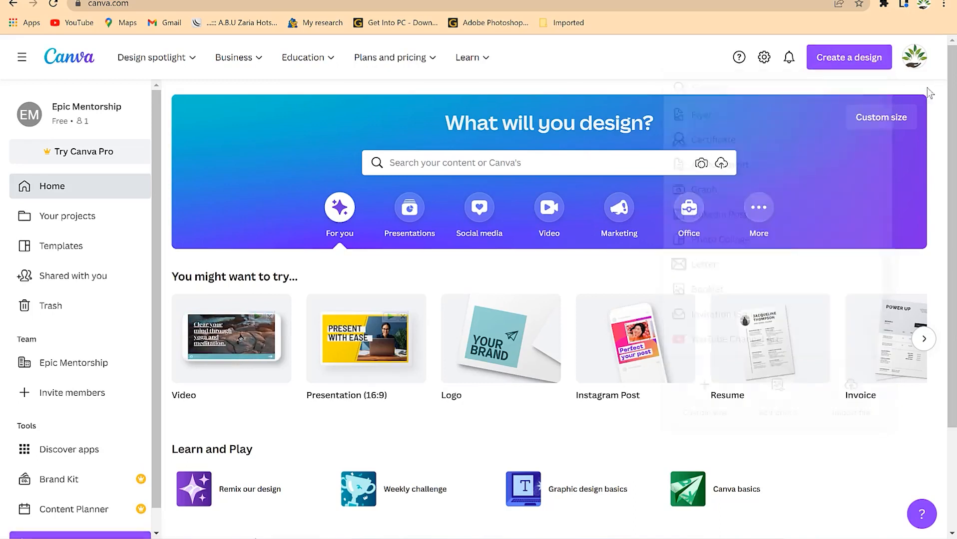
pyautogui.click(883, 120)
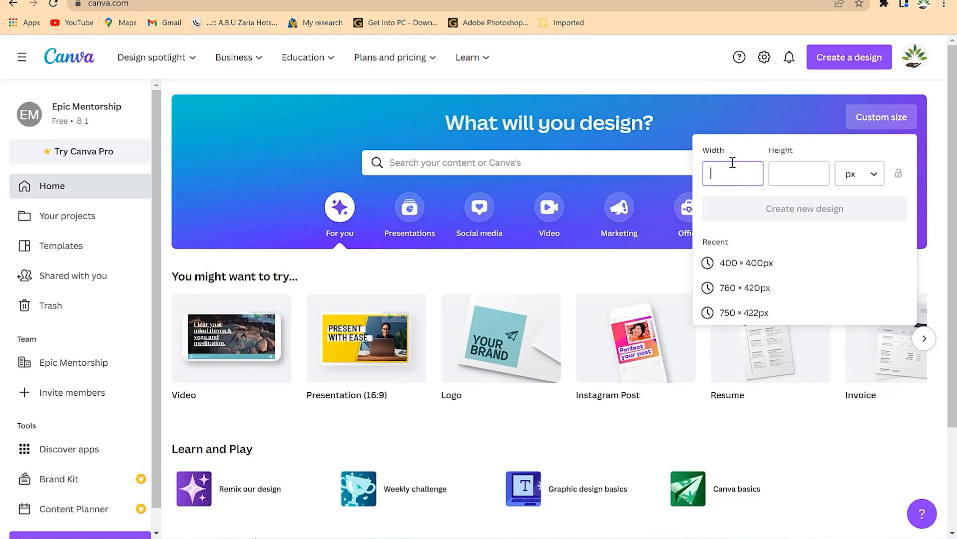
pyautogui.click(697, 78)
# Step: Search the templates for "invitation cards"
pyautogui.click(529, 161)
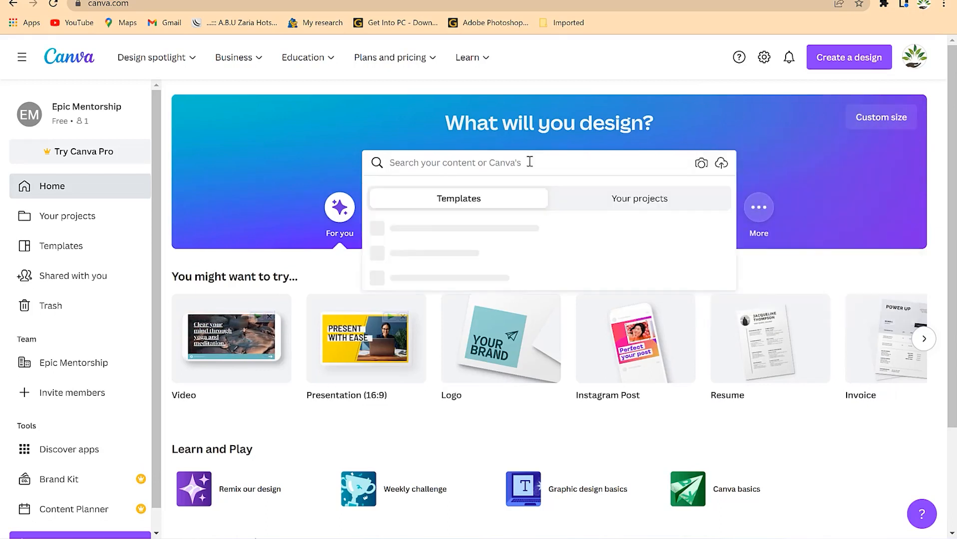
pyautogui.write('invi')
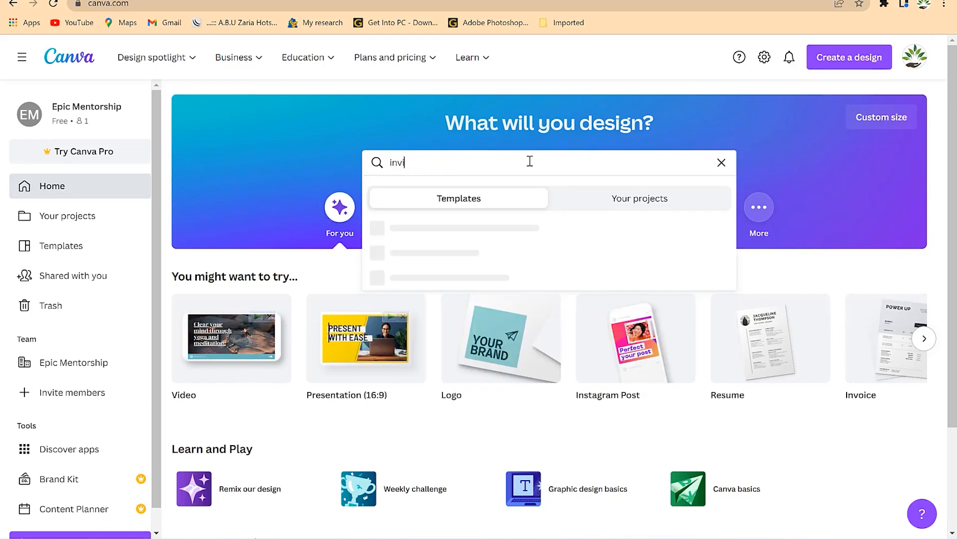
pyautogui.write('tation cards')
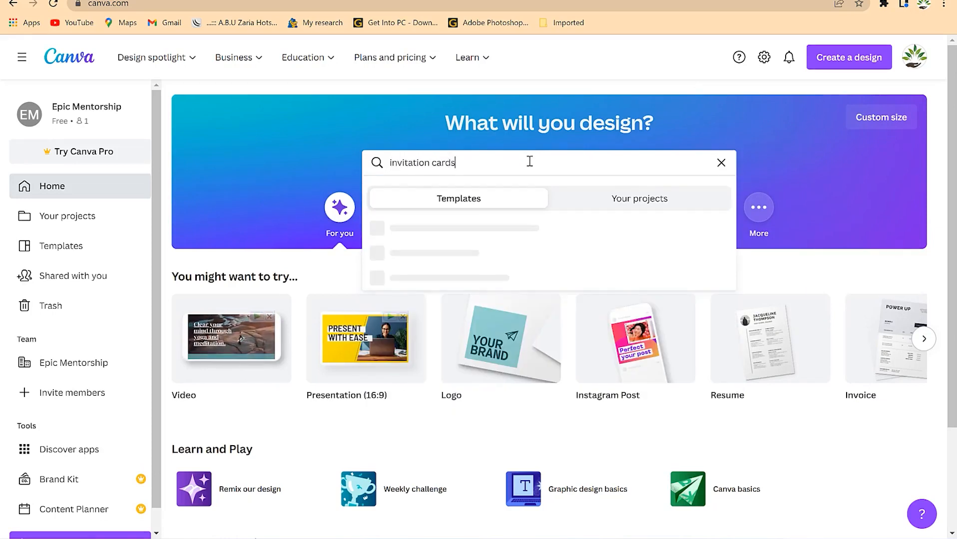
pyautogui.press('Return')
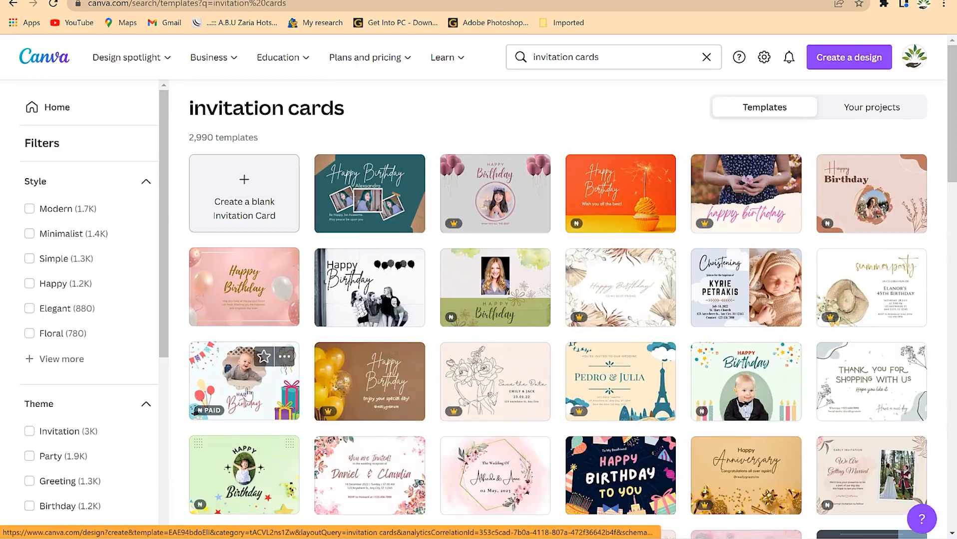
# Step: Browse the invitation card templates in the search results for a suitable wedding design
pyautogui.scroll(-1, 535, 455)
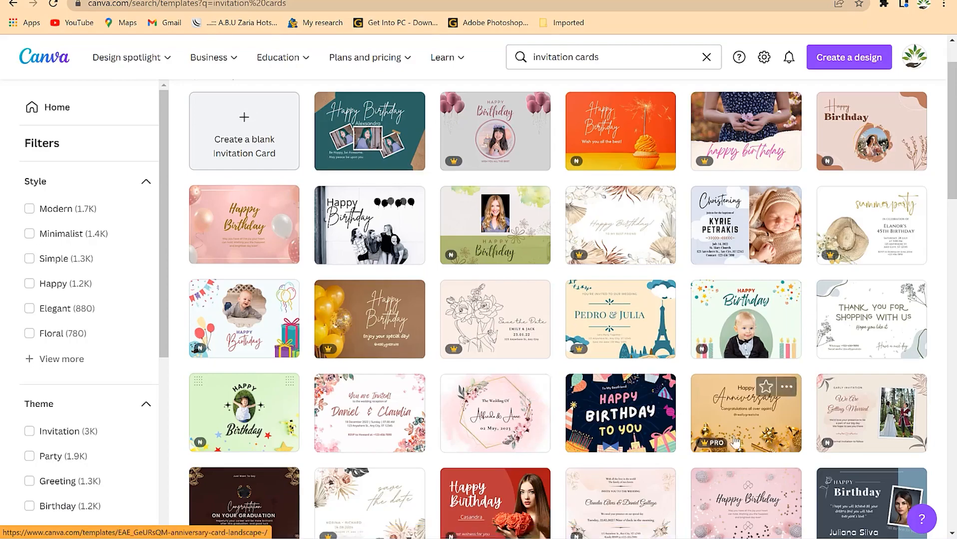
pyautogui.scroll(-6, 566, 433)
pyautogui.scroll(-6, 481, 423)
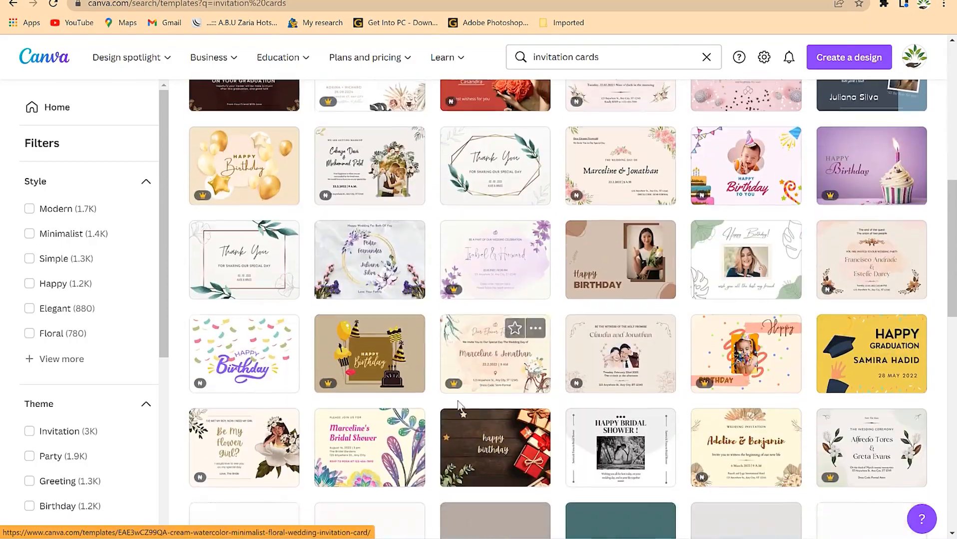
pyautogui.scroll(10, 464, 437)
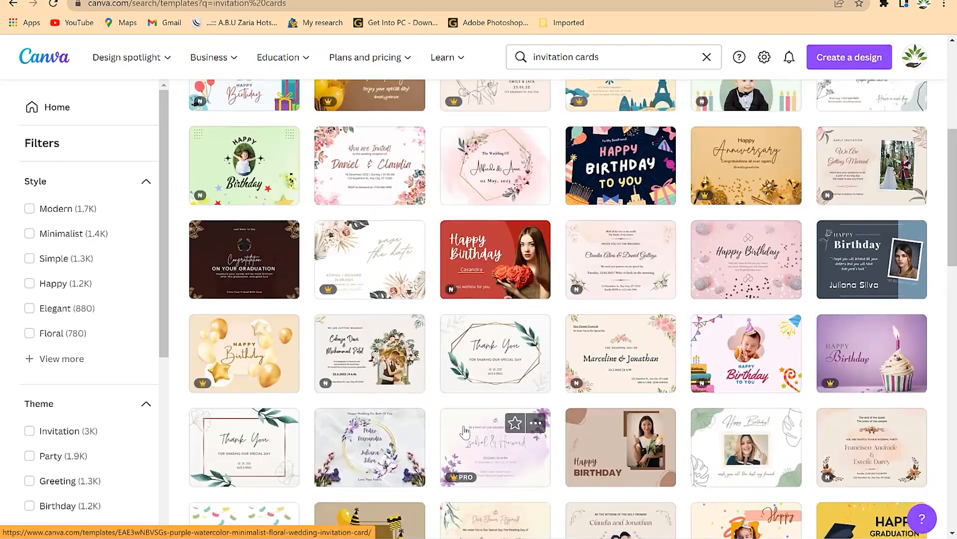
pyautogui.scroll(3, 472, 397)
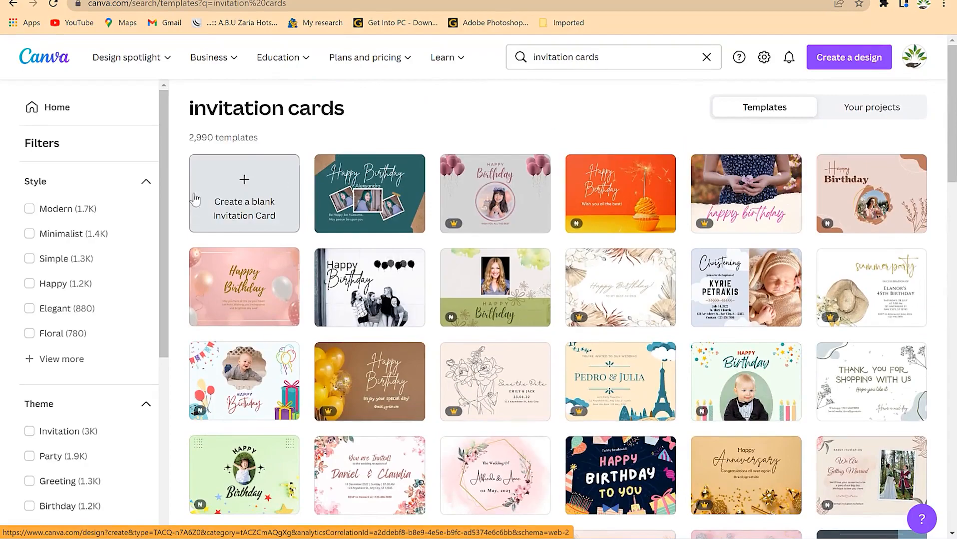
pyautogui.scroll(-7, 474, 366)
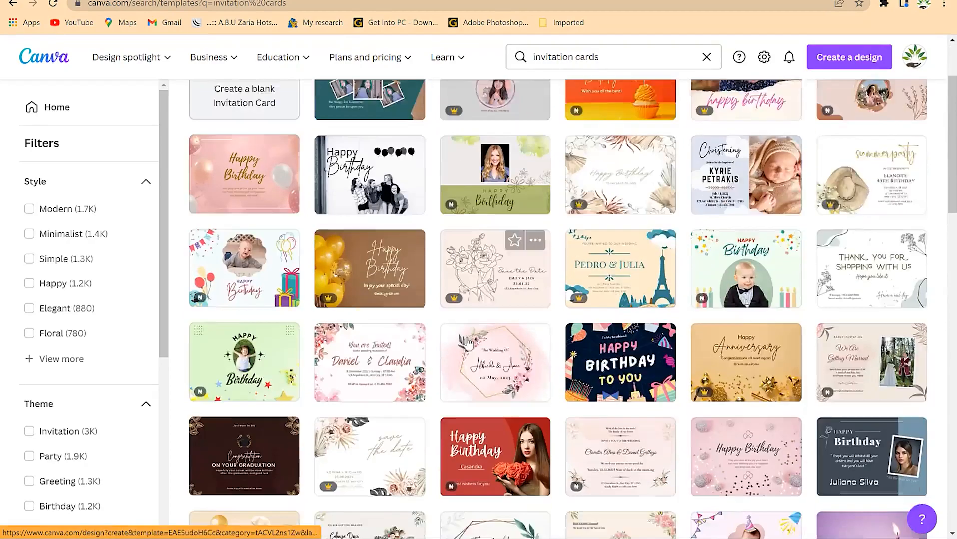
pyautogui.scroll(-5, 475, 367)
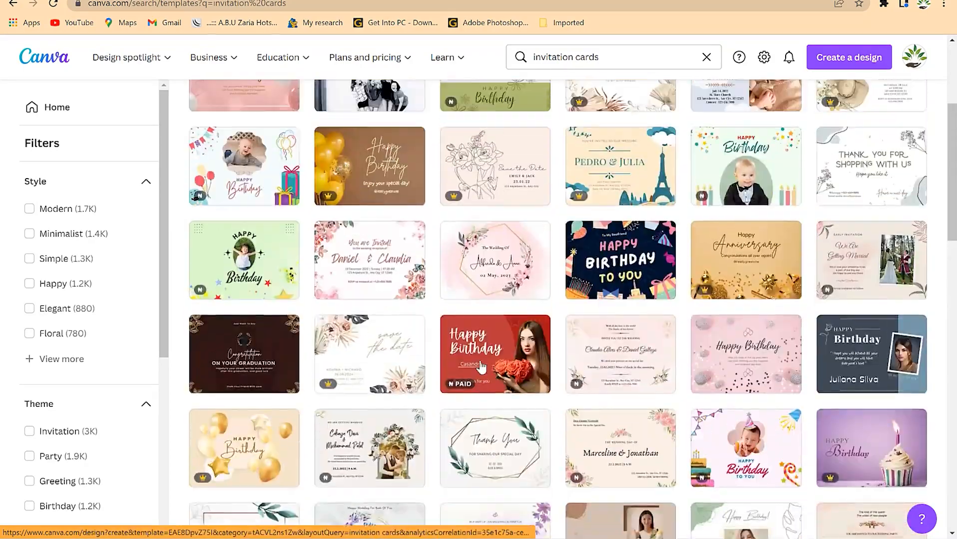
pyautogui.scroll(-10, 482, 380)
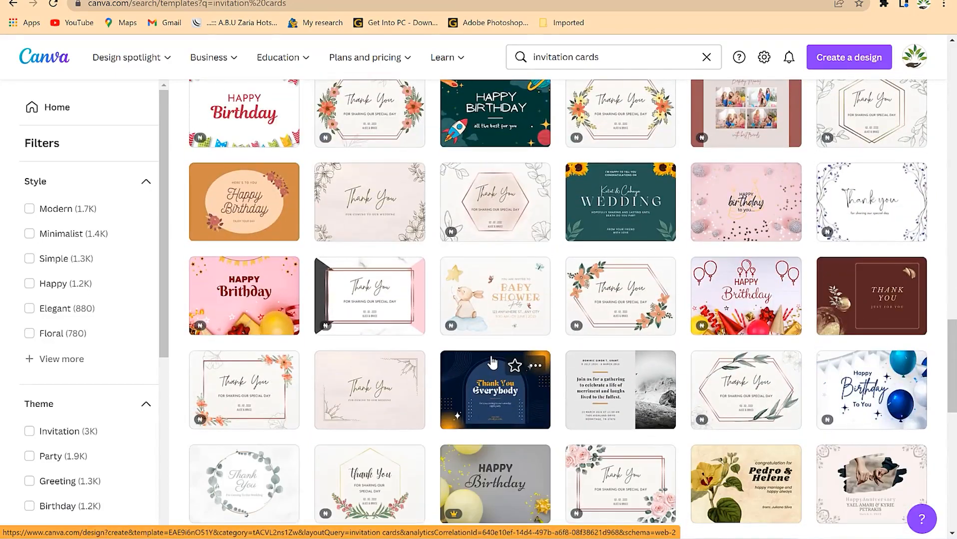
pyautogui.scroll(-5, 491, 362)
pyautogui.scroll(-3, 490, 349)
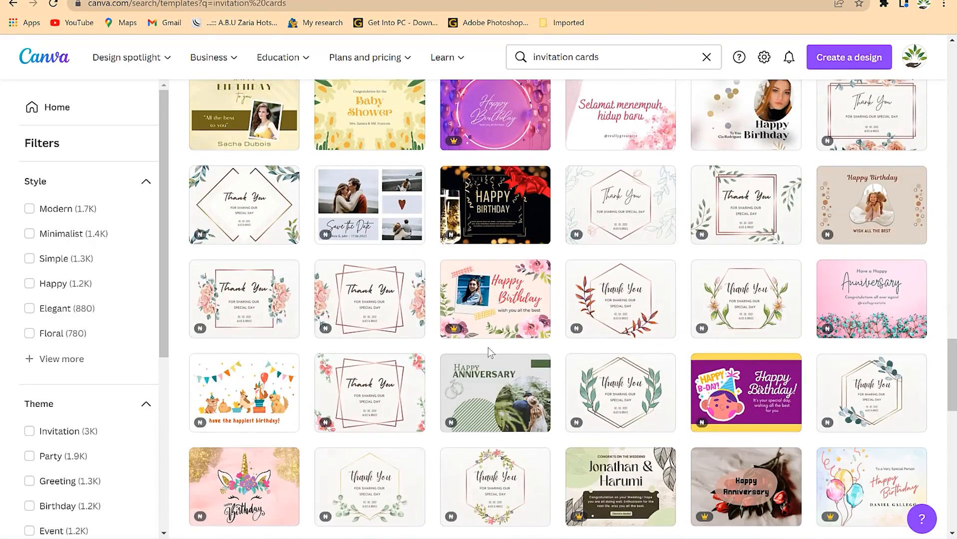
pyautogui.scroll(-1, 488, 350)
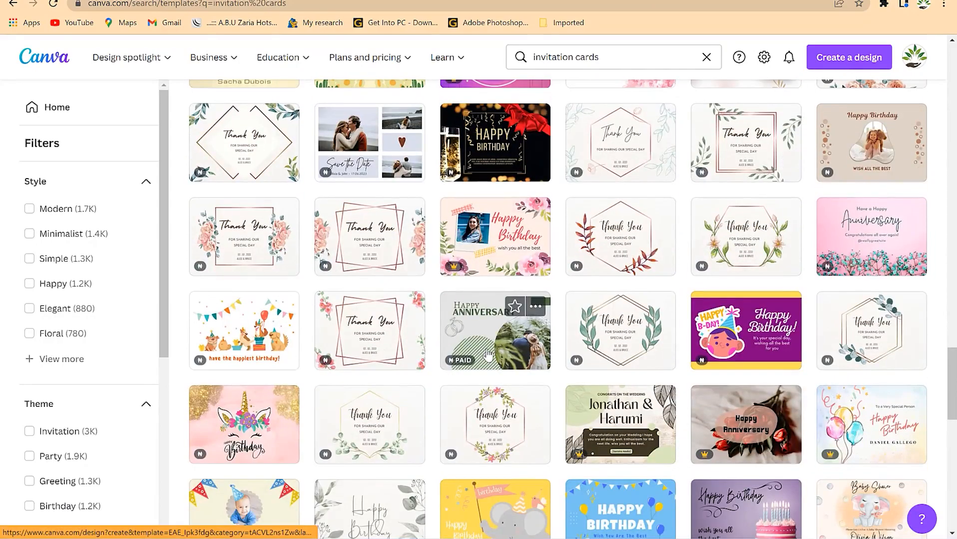
# Step: Open the pink watercolor wedding invitation template with the gold geometric frame and flowers
pyautogui.scroll(15, 488, 353)
pyautogui.scroll(5, 487, 353)
pyautogui.scroll(-4, 486, 356)
pyautogui.scroll(6, 486, 357)
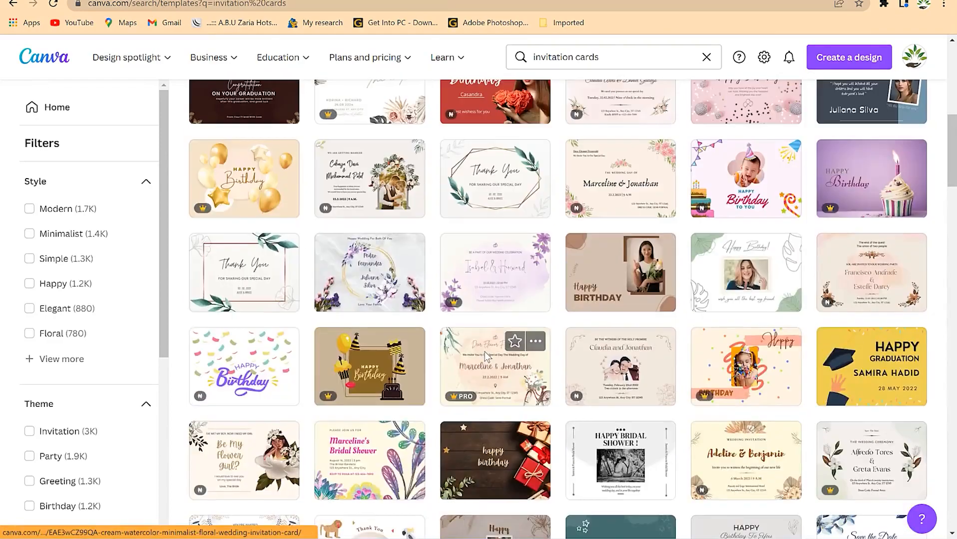
pyautogui.scroll(2, 484, 351)
pyautogui.scroll(3, 497, 313)
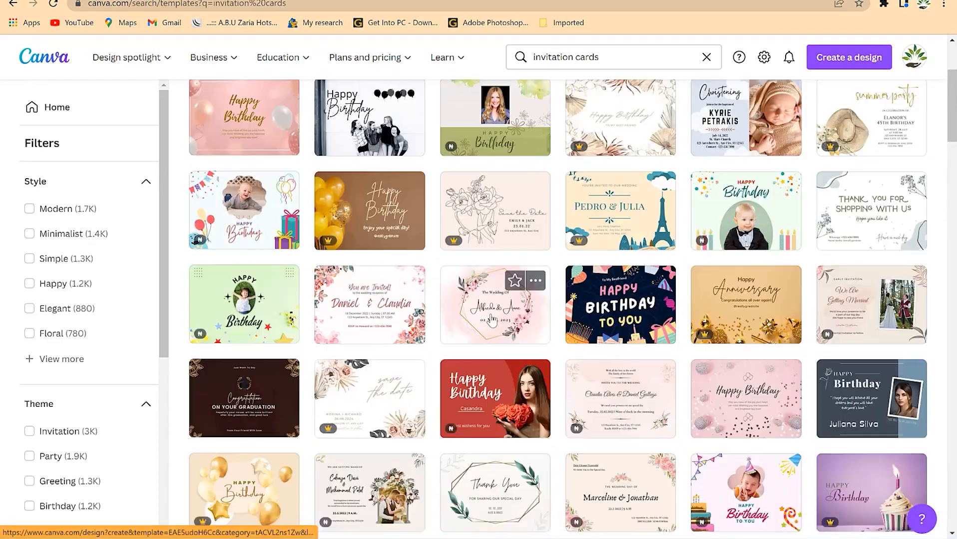
pyautogui.click(498, 318)
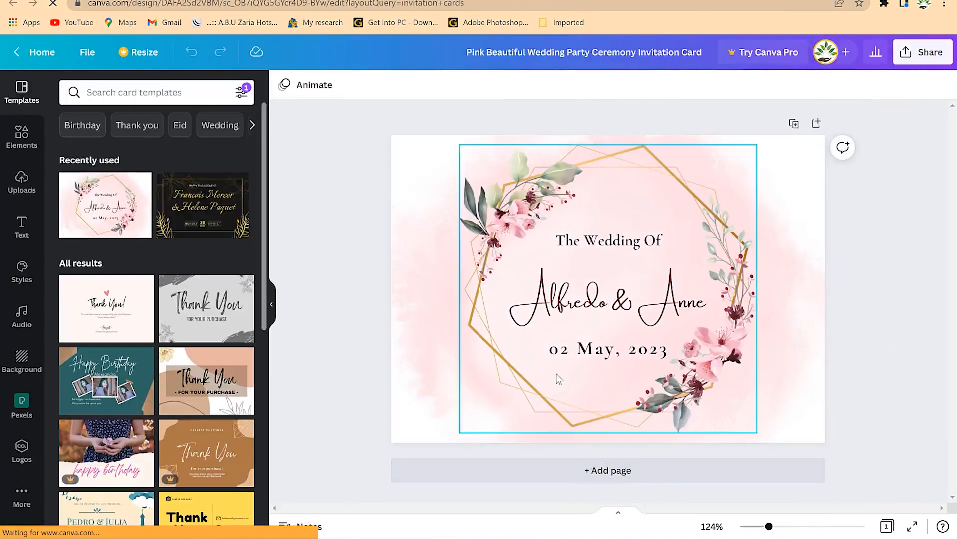
# Step: Check that the floral frame, the heading and the couple's names can each be selected separately
pyautogui.click(691, 388)
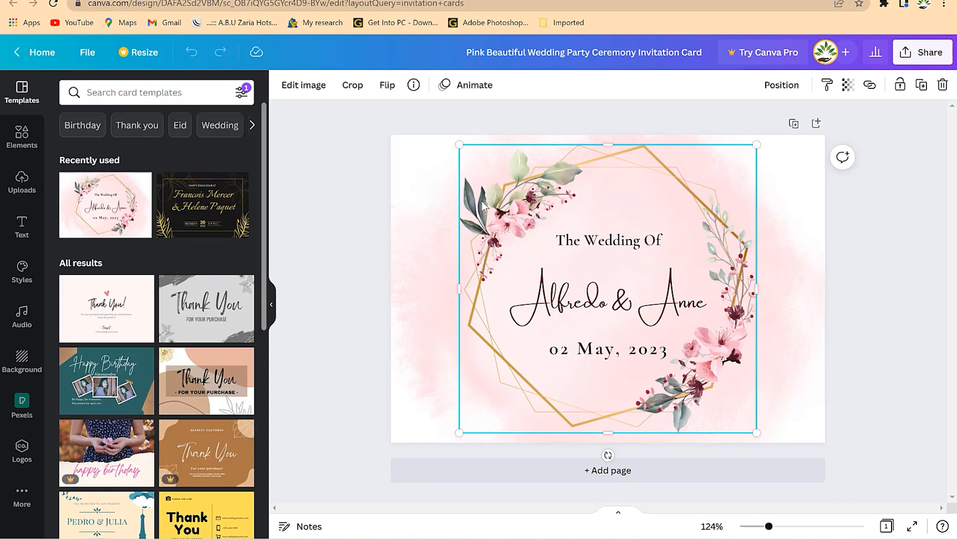
pyautogui.moveTo(545, 203)
pyautogui.mouseDown()
pyautogui.moveTo(411, 230)
pyautogui.moveTo(555, 213)
pyautogui.moveTo(545, 198)
pyautogui.mouseUp()
pyautogui.click(626, 244)
pyautogui.click(606, 299)
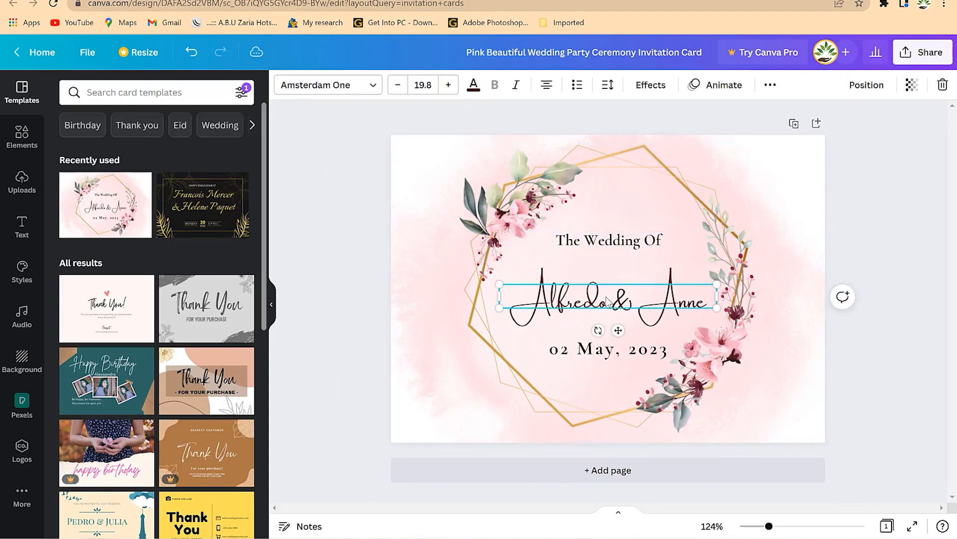
pyautogui.click(637, 244)
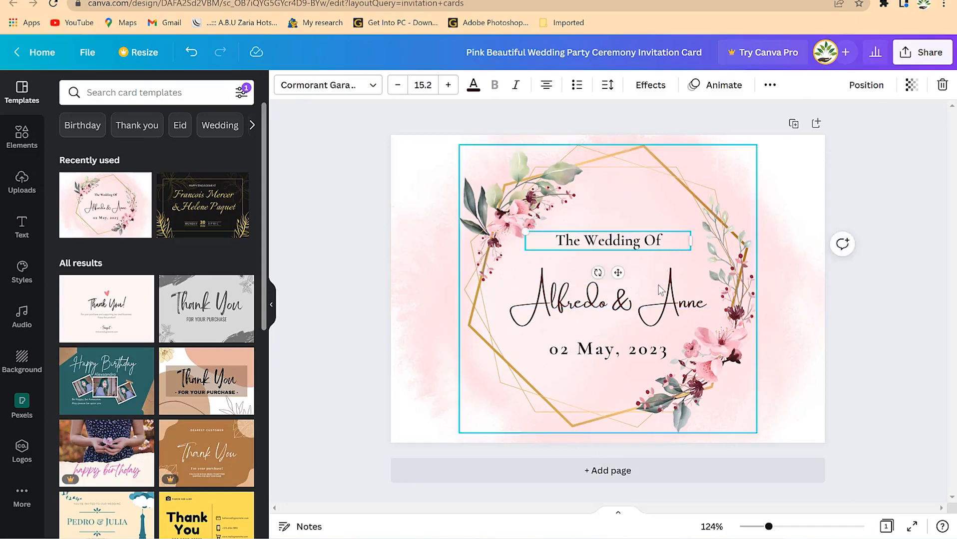
# Step: Replace the sample couple's names on the card with the titles and names of the actual couple
pyautogui.click(622, 313)
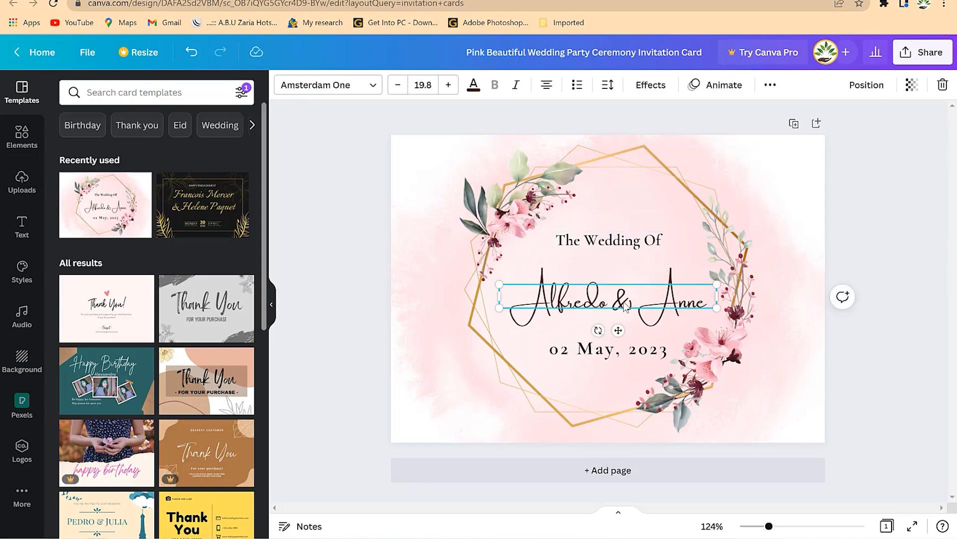
pyautogui.hotkey('alt', 'Right')
pyautogui.write('Dr. Ras')
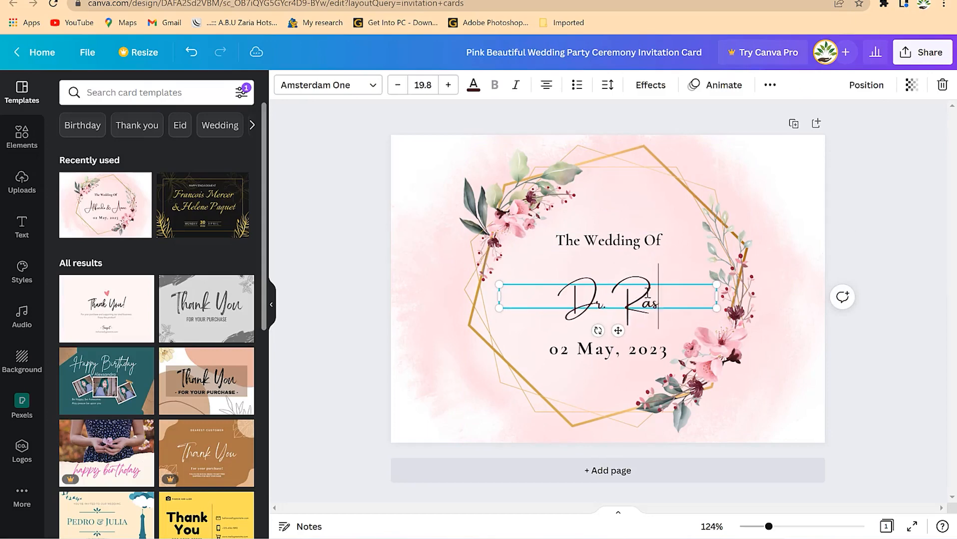
pyautogui.write('heed and D')
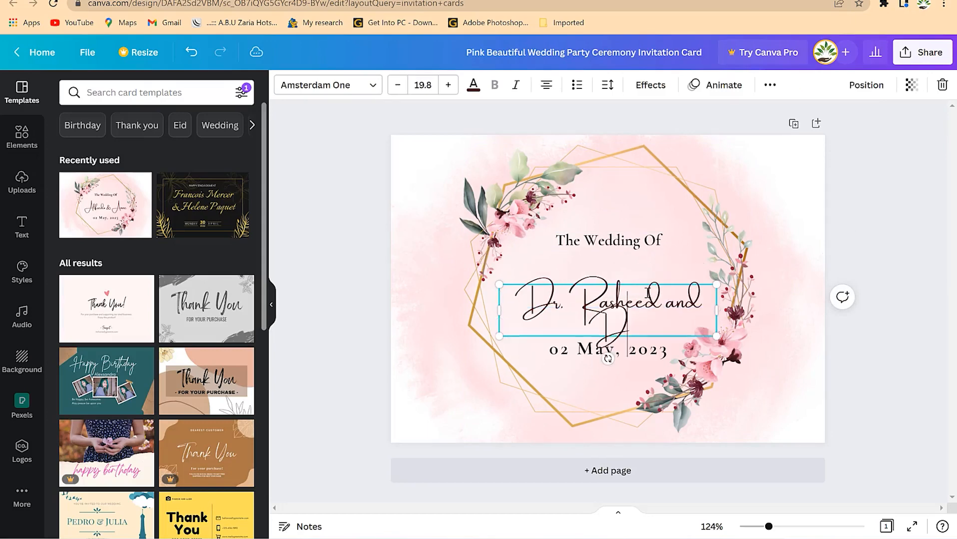
pyautogui.write('r. Salamatu')
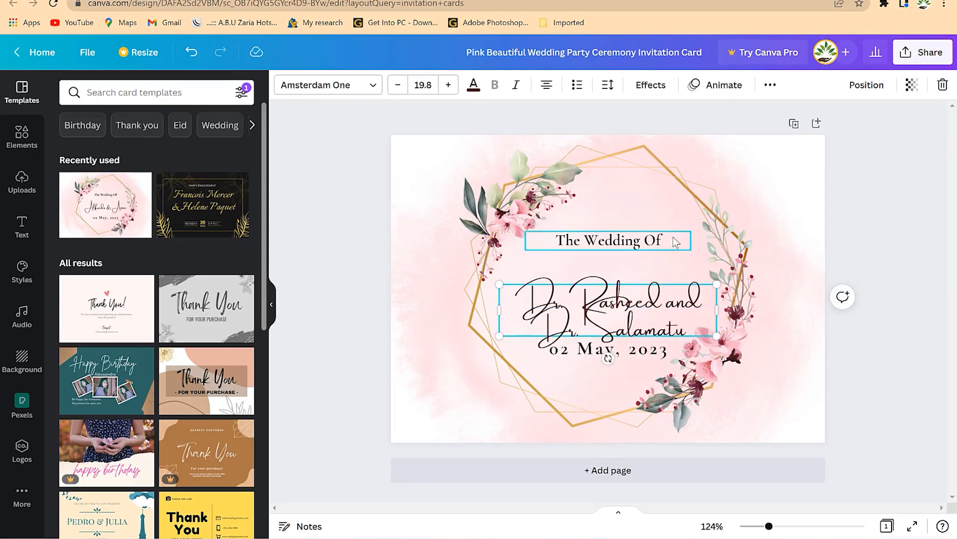
# Step: Reduce the font size of the couple's names to 10.8 so they fit on one line
pyautogui.hotkey('ctrl', 'a')
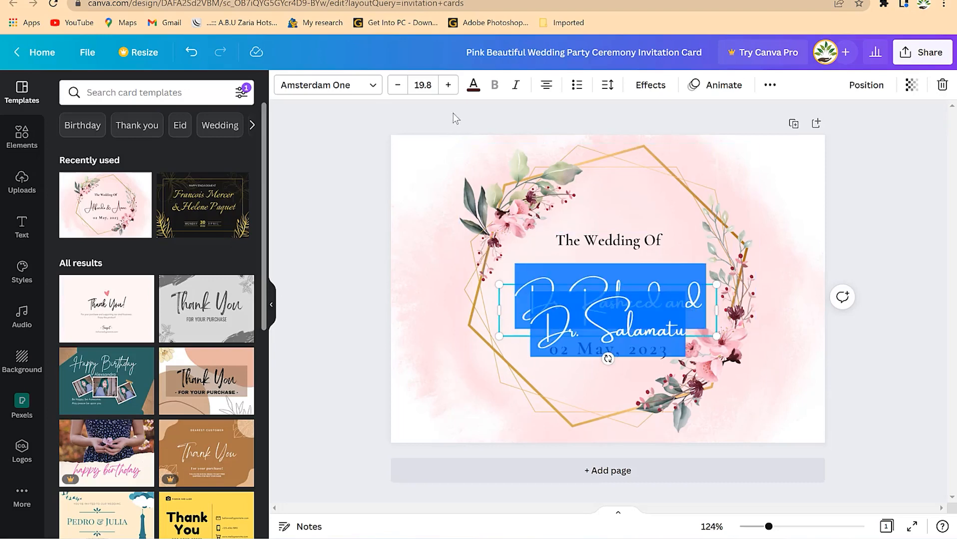
pyautogui.click(398, 85)
pyautogui.click(398, 85)
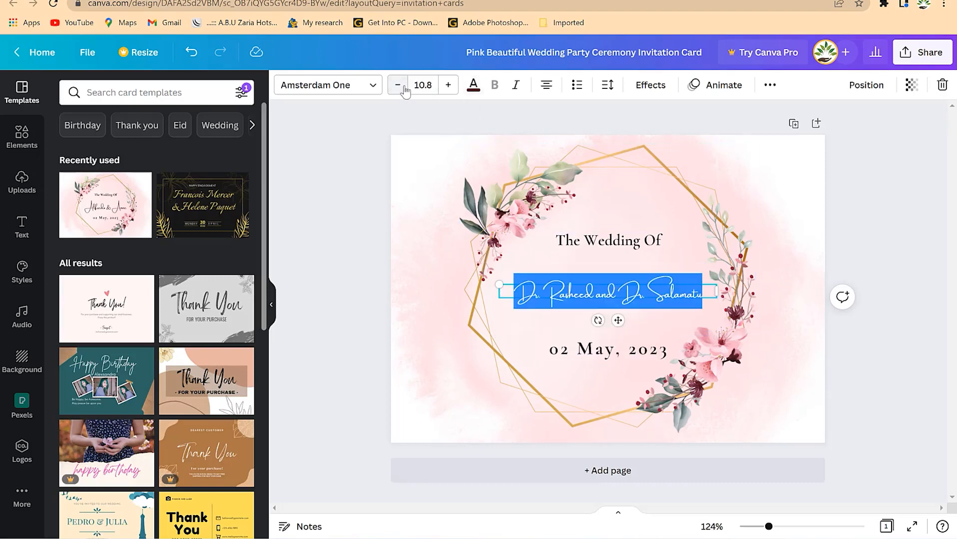
pyautogui.click(880, 202)
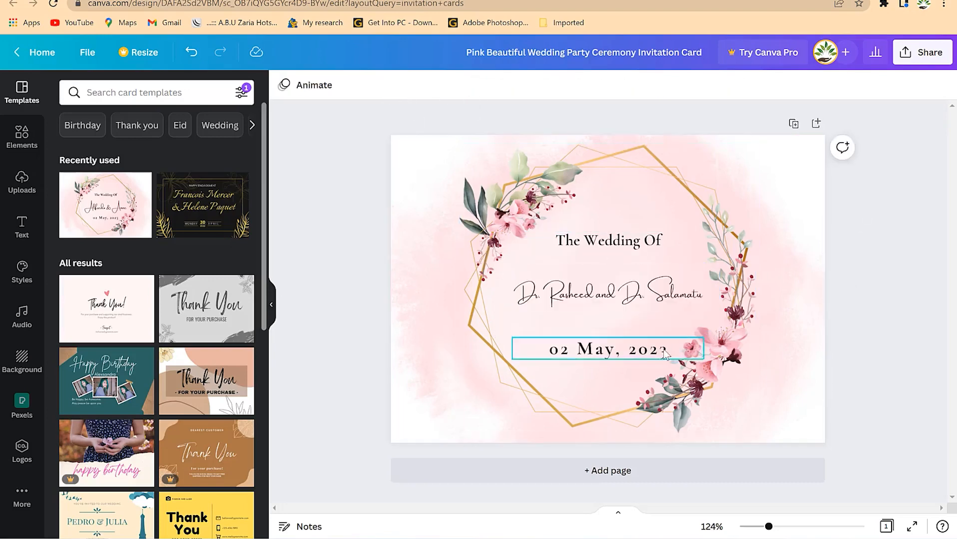
# Step: Change the wedding date on the card to "05 May, 2013"
pyautogui.click(607, 352)
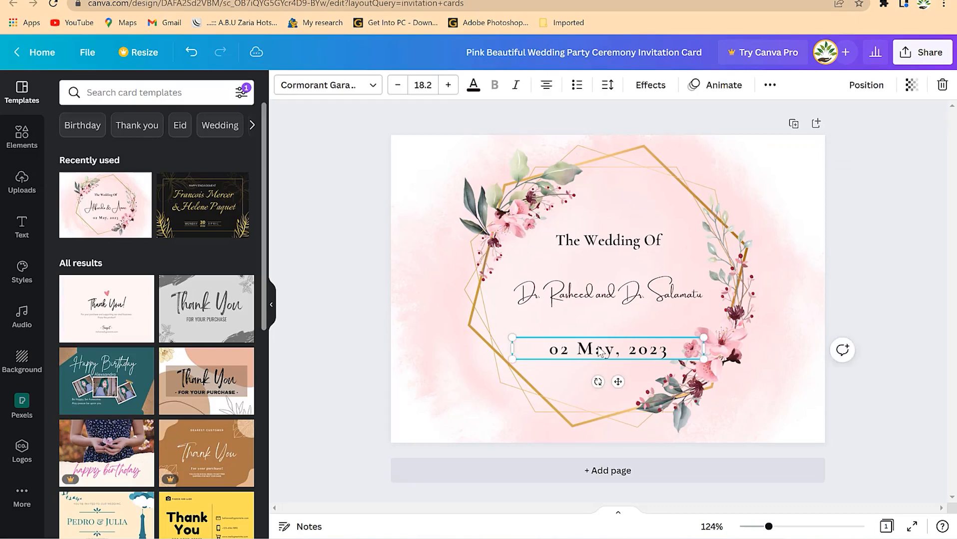
pyautogui.click(567, 355)
pyautogui.press('BackSpace')
pyautogui.write('5')
pyautogui.press('BackSpace')
pyautogui.press('BackSpace')
pyautogui.write('13')
pyautogui.click(625, 325)
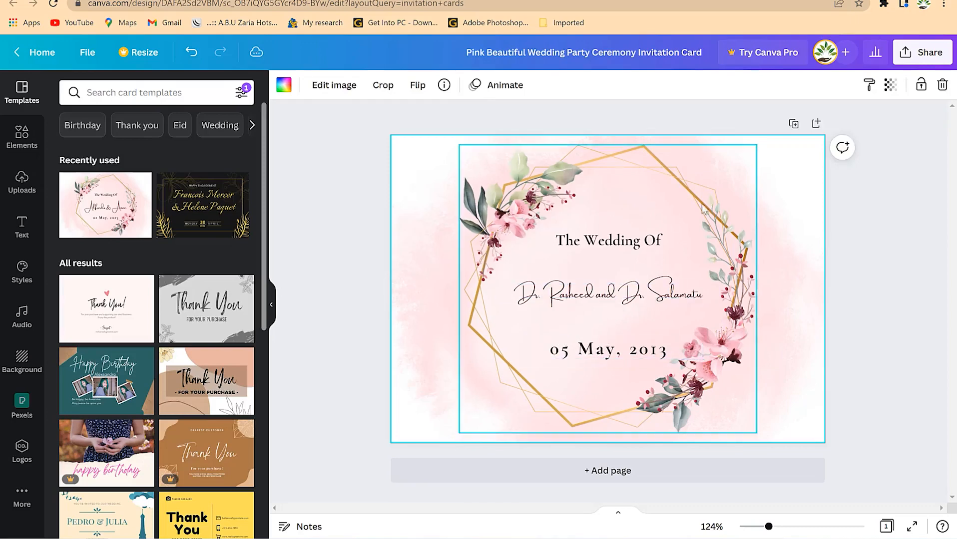
# Step: Delete the gold geometric frame with flowers from the card, leaving the texts and pink background
pyautogui.click(525, 200)
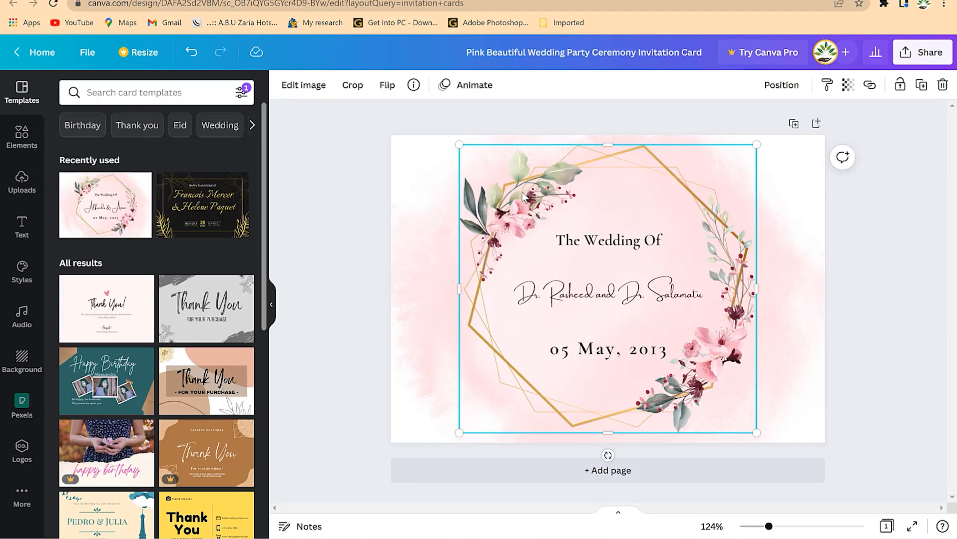
pyautogui.press('Delete')
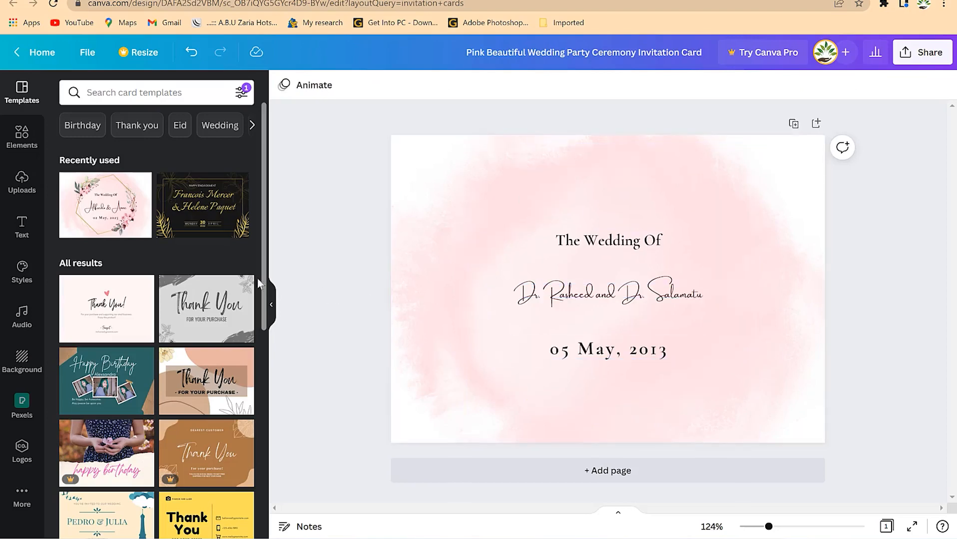
# Step: Add the round gold flower graphic from the recently used graphics, shrink it and place it centred above "The Wedding Of"
pyautogui.click(22, 138)
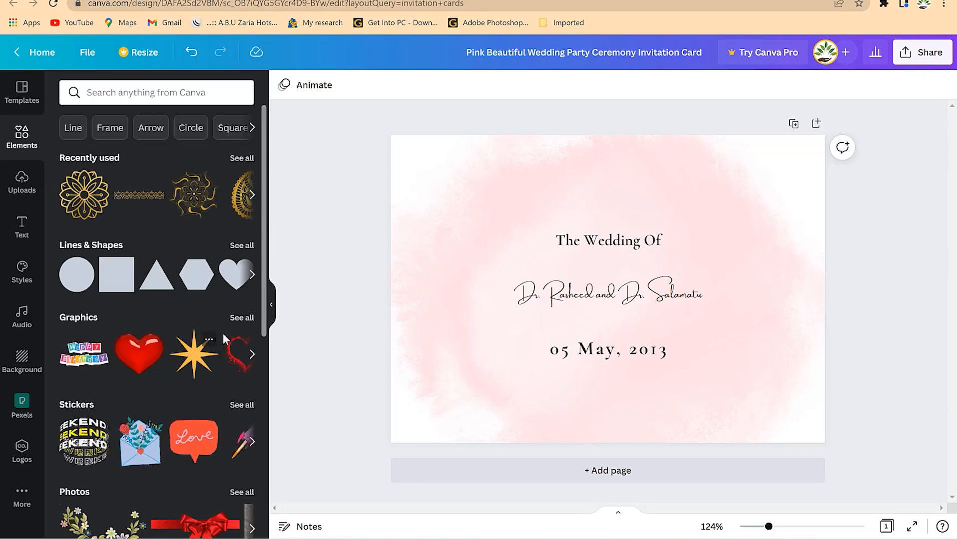
pyautogui.click(242, 318)
pyautogui.scroll(-5, 212, 379)
pyautogui.scroll(5, 208, 377)
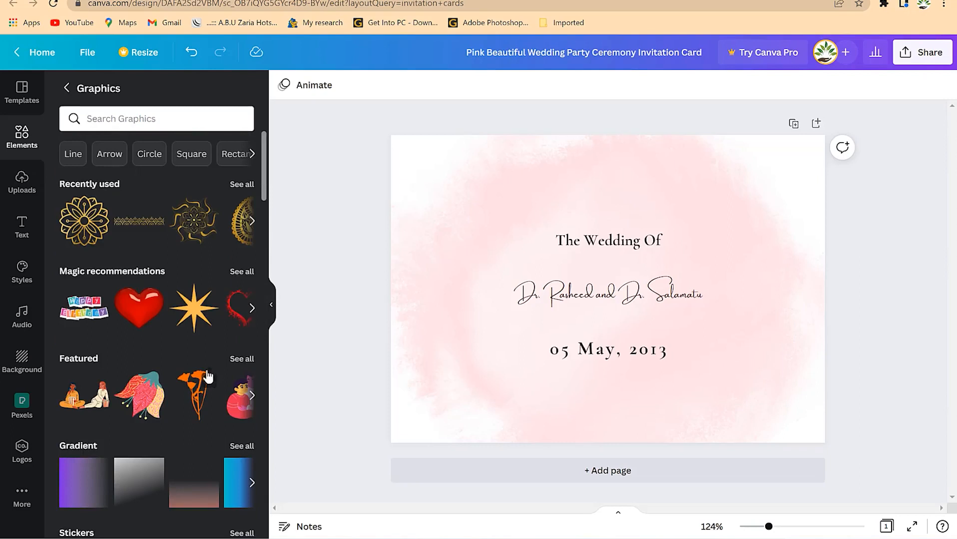
pyautogui.click(84, 221)
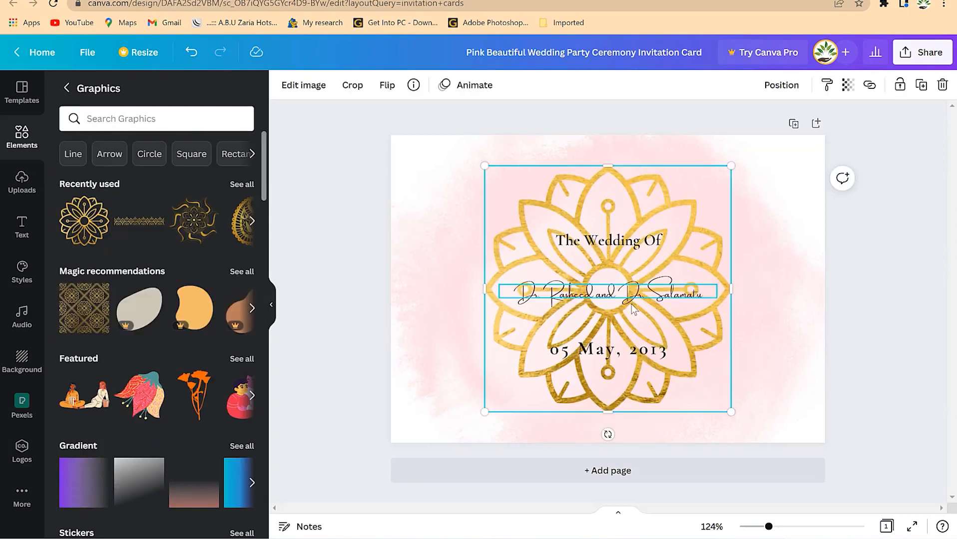
pyautogui.moveTo(729, 166); pyautogui.dragTo(619, 197)
pyautogui.click(782, 255)
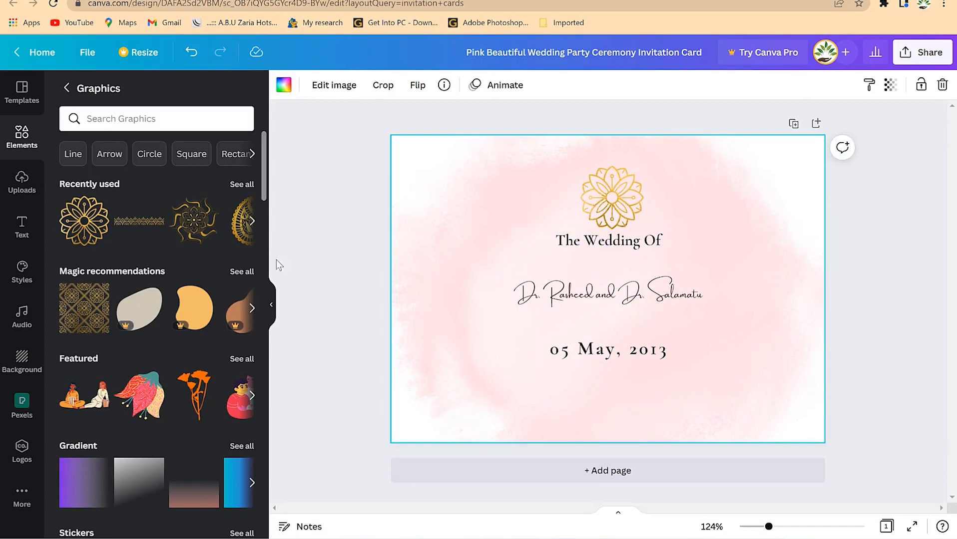
# Step: Add the gold line-art flower graphic at reduced size to the card's upper-left corner and place a copy in the lower-right corner
pyautogui.click(251, 221)
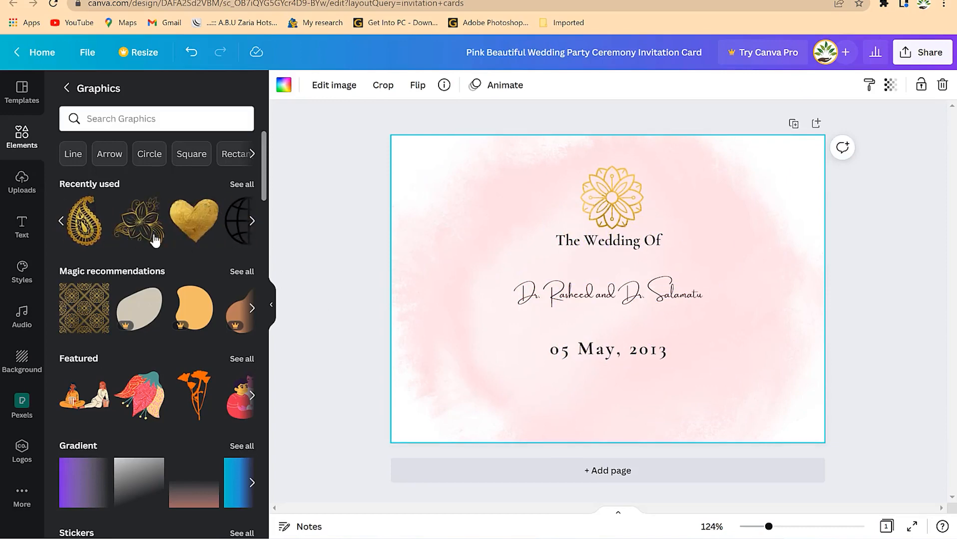
pyautogui.click(144, 227)
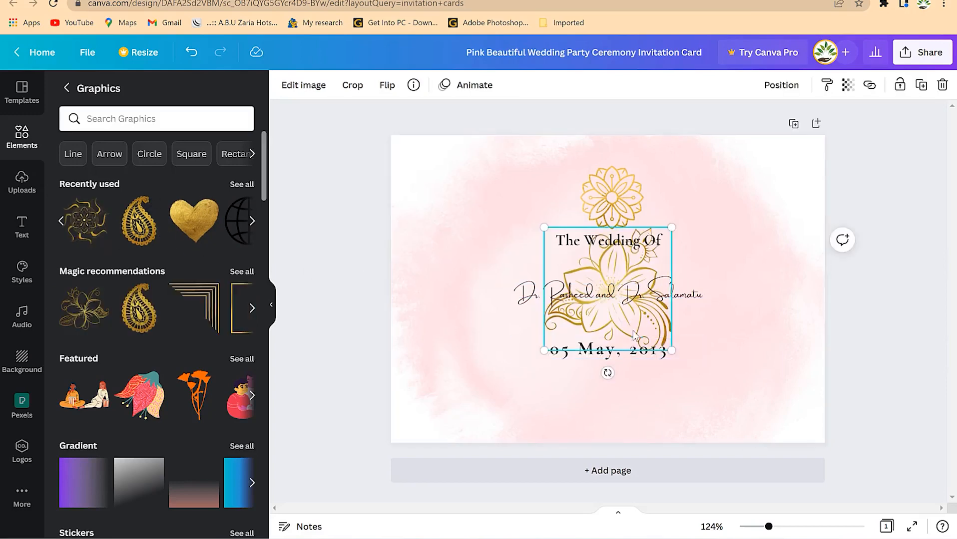
pyautogui.moveTo(622, 310); pyautogui.dragTo(476, 222)
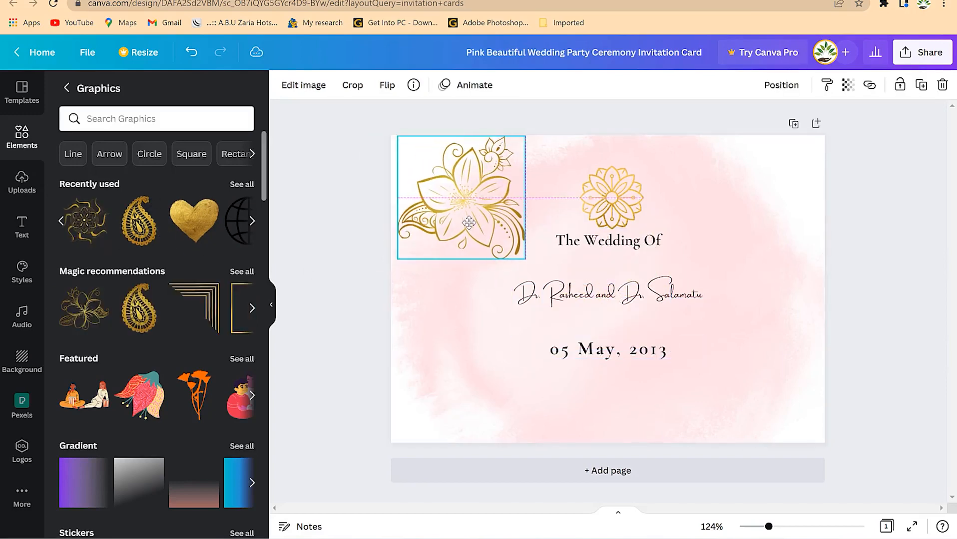
pyautogui.moveTo(526, 259); pyautogui.dragTo(445, 189)
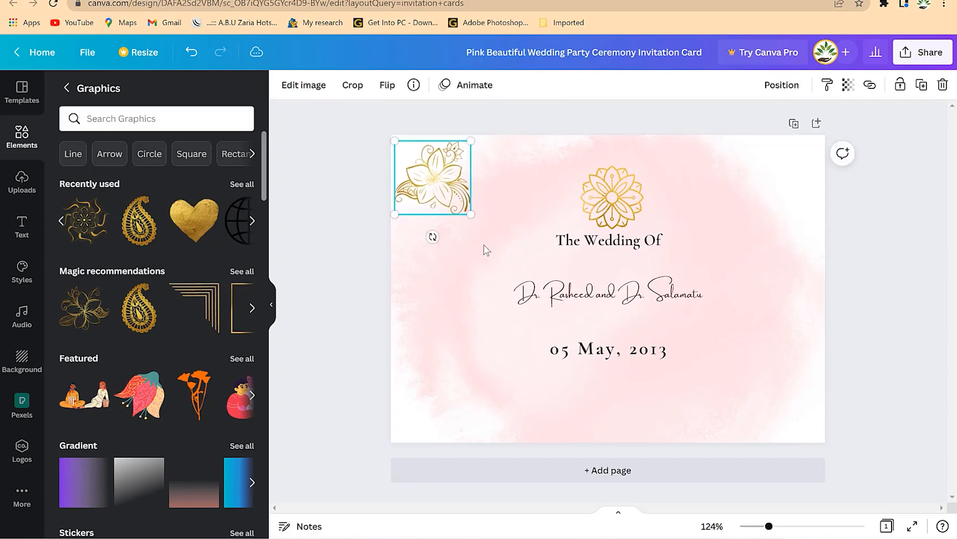
pyautogui.hotkey('ctrl', 'd')
pyautogui.moveTo(458, 196); pyautogui.dragTo(789, 405)
pyautogui.click(853, 271)
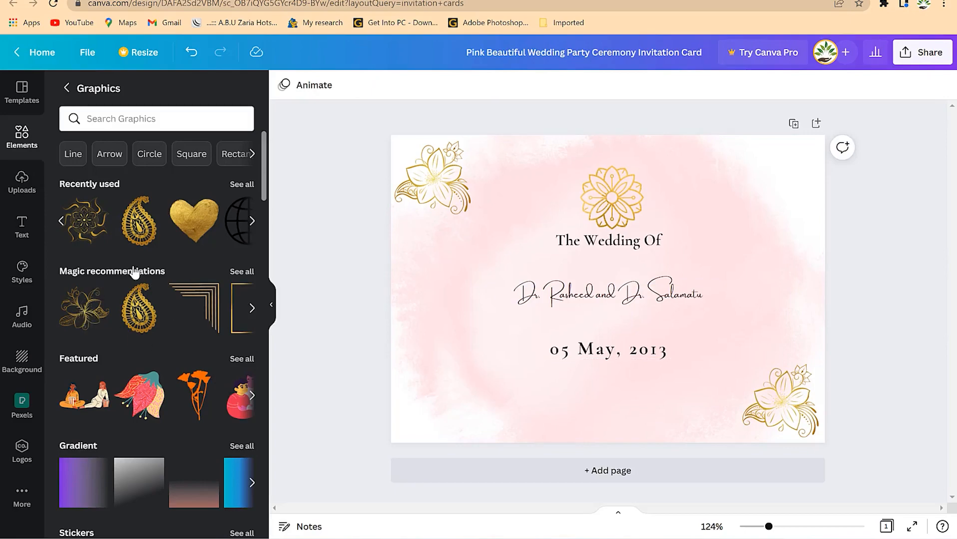
# Step: Add the gold leaf branch from the magic recommendations to the left of the couple's names
pyautogui.scroll(-20, 177, 336)
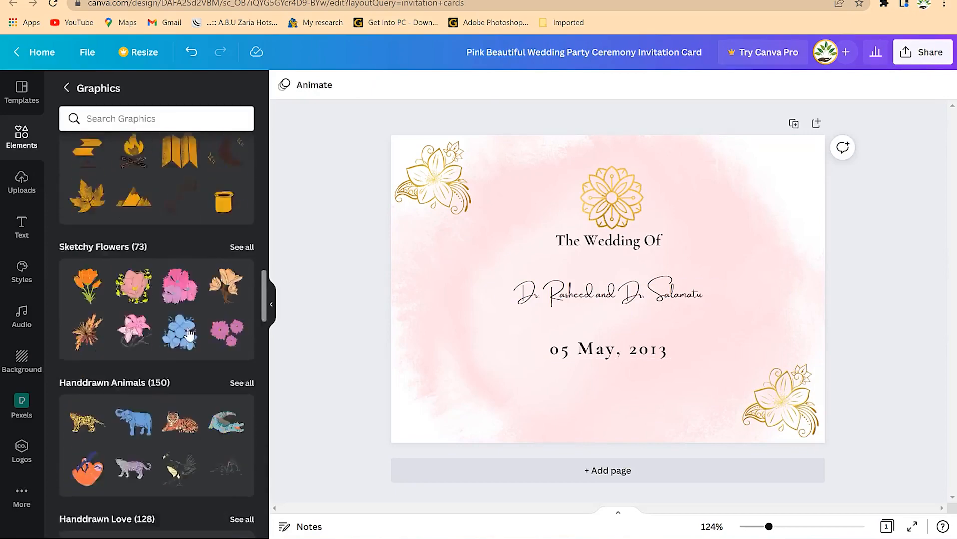
pyautogui.scroll(20, 189, 335)
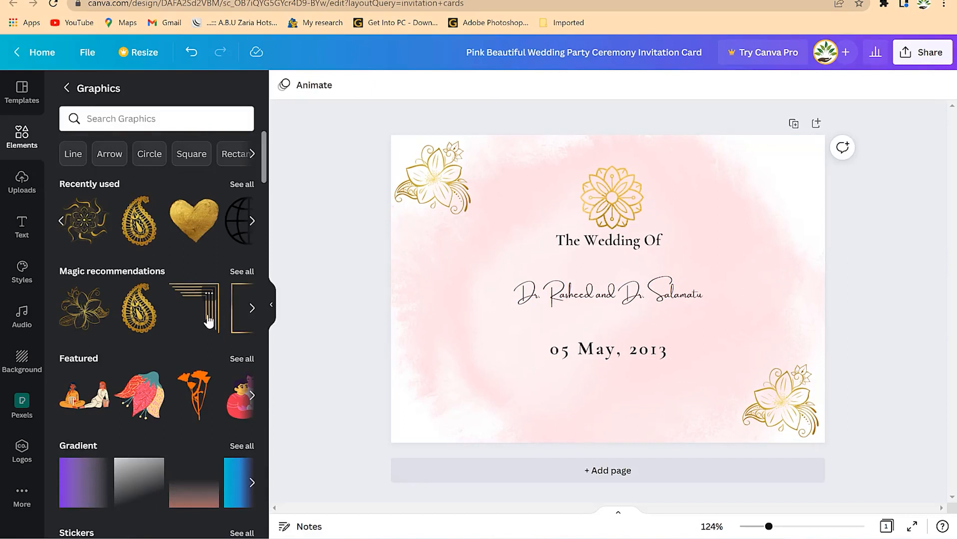
pyautogui.click(241, 272)
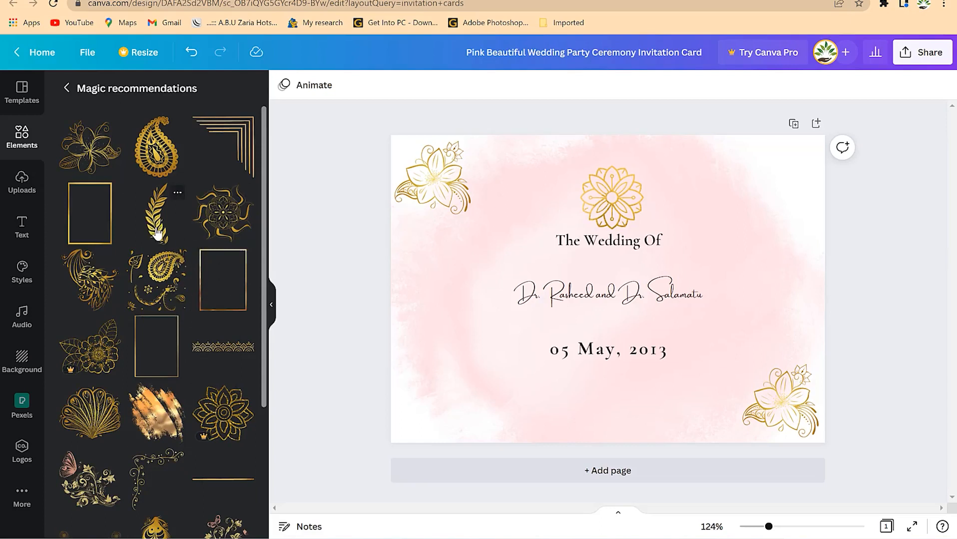
pyautogui.moveTo(156, 232); pyautogui.dragTo(478, 308)
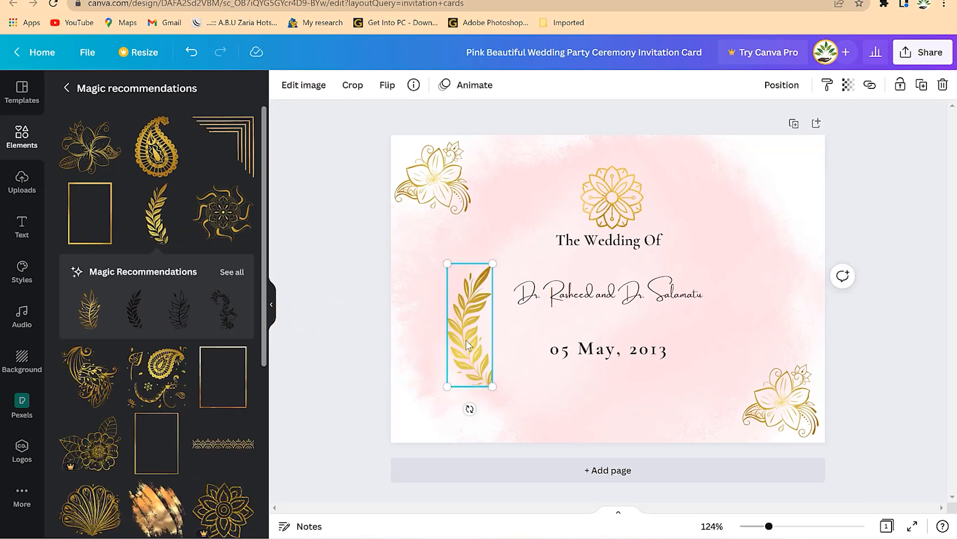
# Step: Place a horizontally flipped copy of the leaf branch to the right of the names and nudge the left branch up to match
pyautogui.moveTo(469, 331); pyautogui.dragTo(485, 347)
pyautogui.click(387, 86)
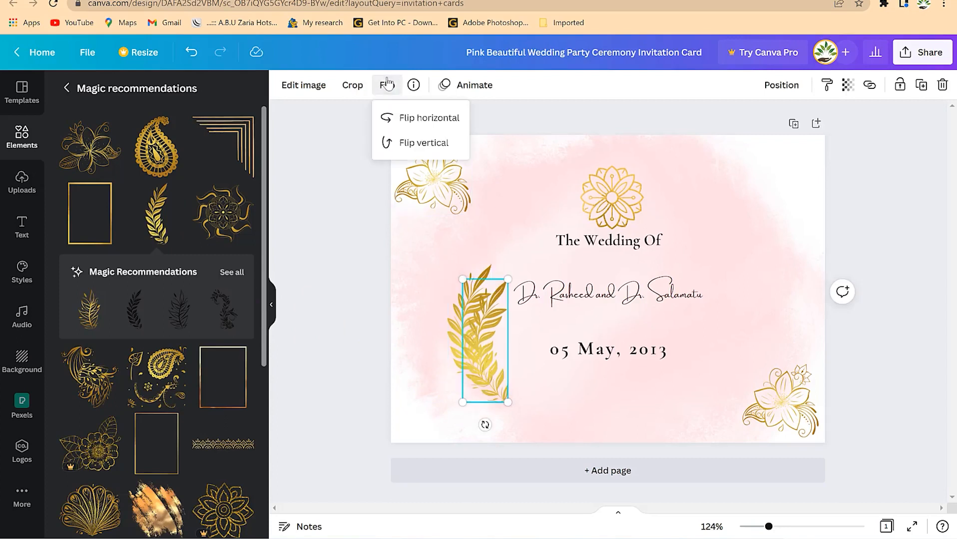
pyautogui.click(434, 151)
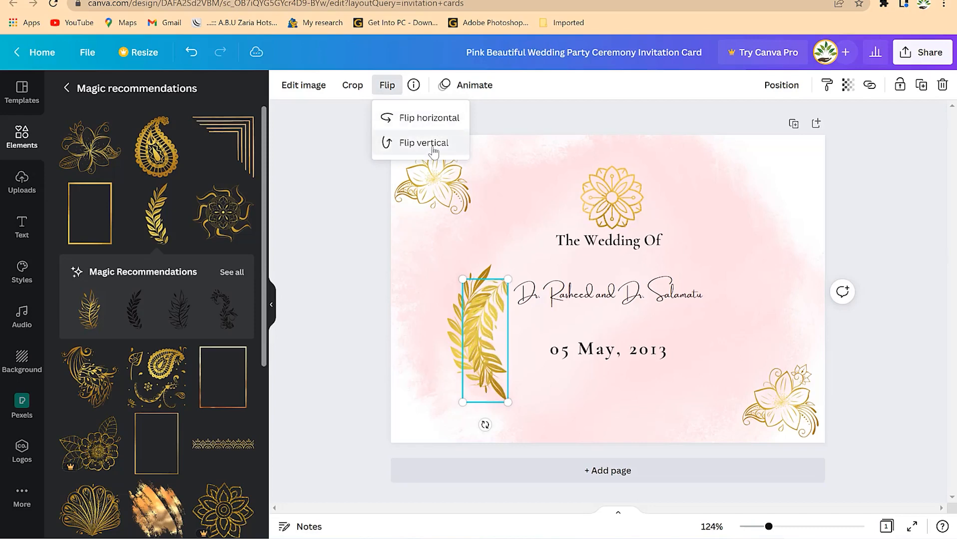
pyautogui.click(441, 121)
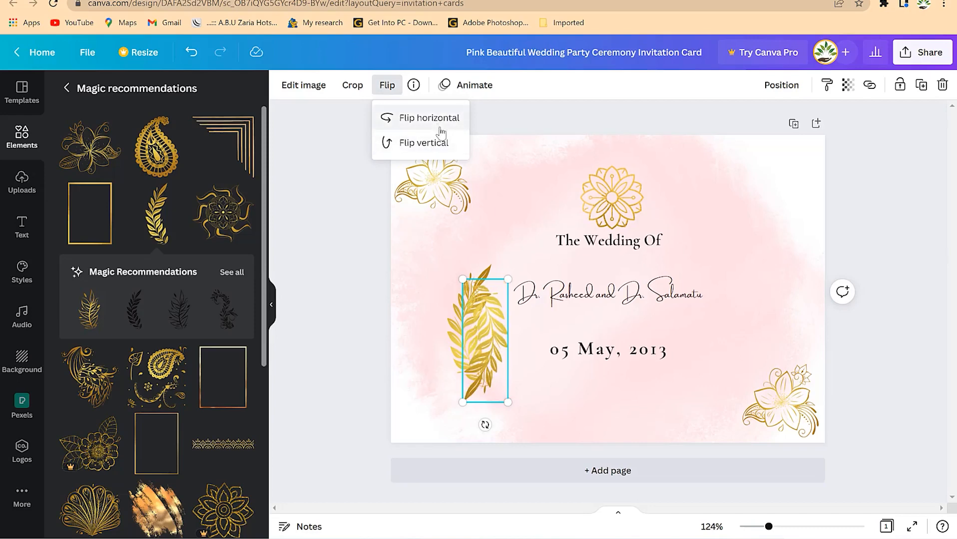
pyautogui.click(426, 149)
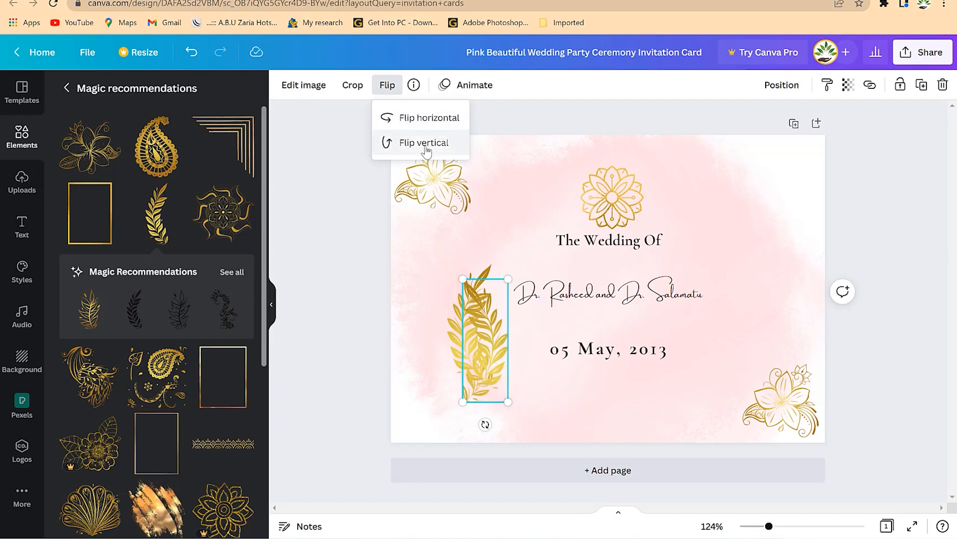
pyautogui.moveTo(489, 342); pyautogui.dragTo(749, 322)
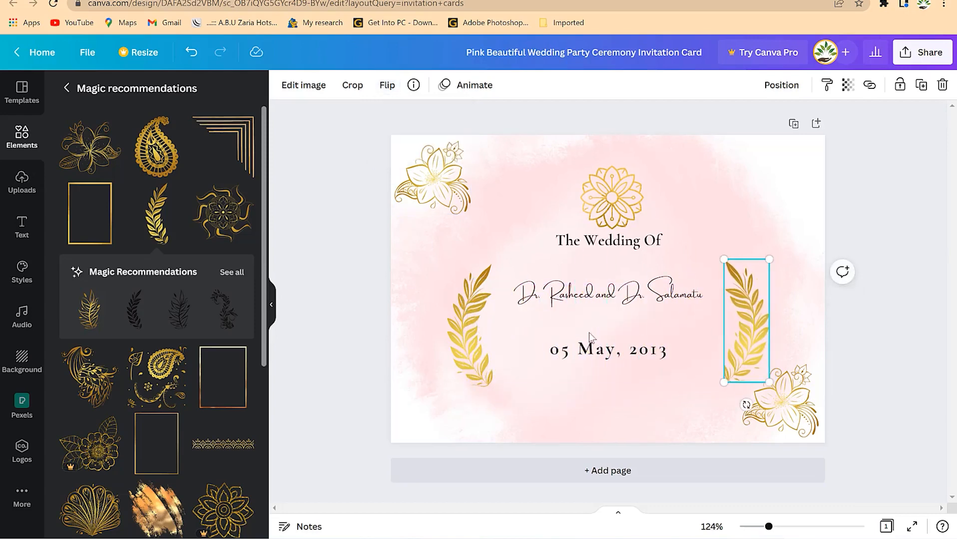
pyautogui.click(471, 320)
pyautogui.moveTo(470, 320); pyautogui.dragTo(472, 316)
pyautogui.click(713, 269)
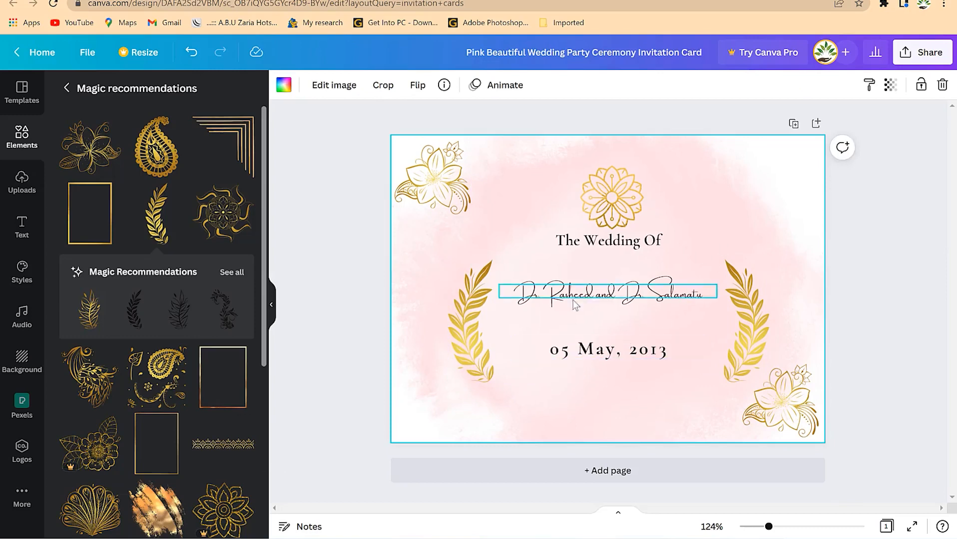
# Step: Add the striped gold corner graphic, shrunk, to the card's upper-right corner and a copy flipped horizontally and vertically to the lower-left corner
pyautogui.moveTo(232, 145); pyautogui.dragTo(541, 253)
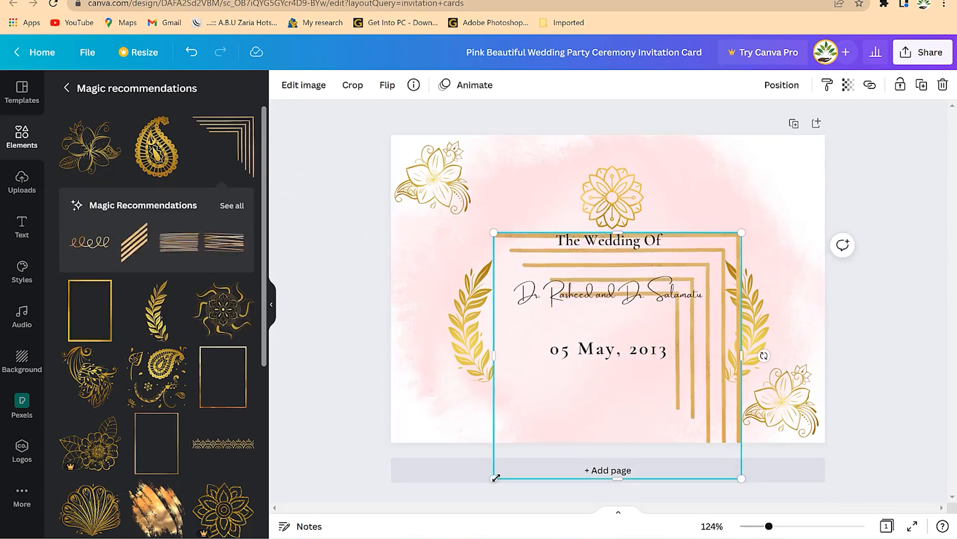
pyautogui.moveTo(496, 478); pyautogui.dragTo(813, 144)
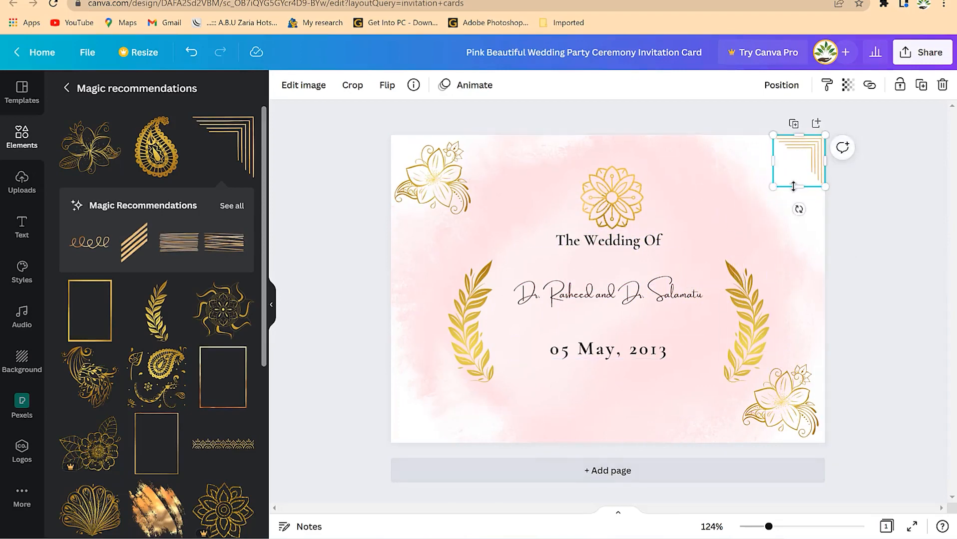
pyautogui.hotkey('ctrl', 'd')
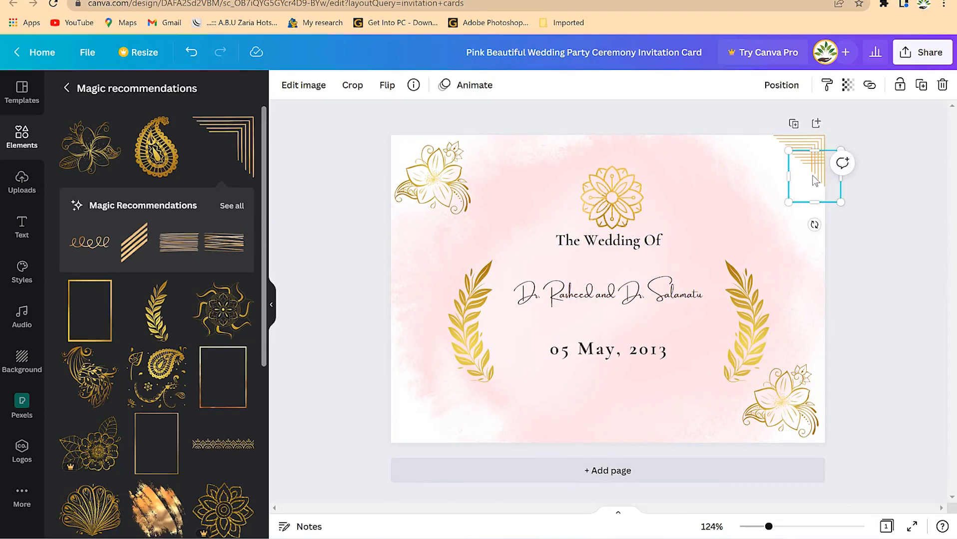
pyautogui.moveTo(783, 183); pyautogui.dragTo(660, 219)
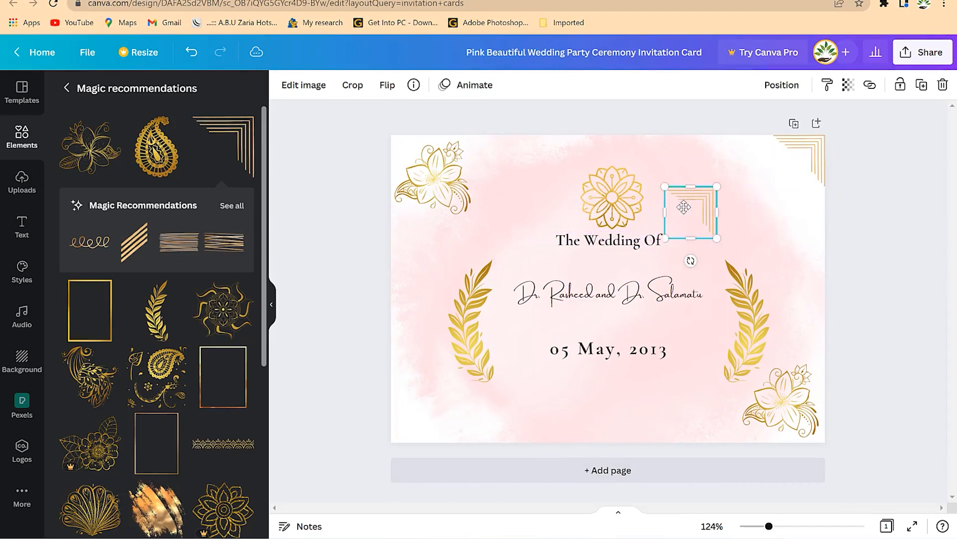
pyautogui.click(388, 86)
pyautogui.click(419, 120)
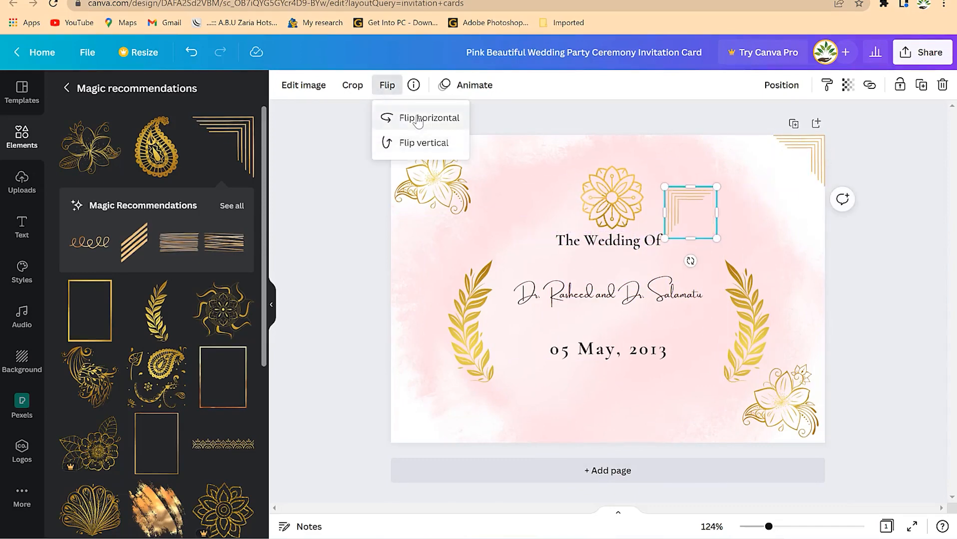
pyautogui.click(408, 144)
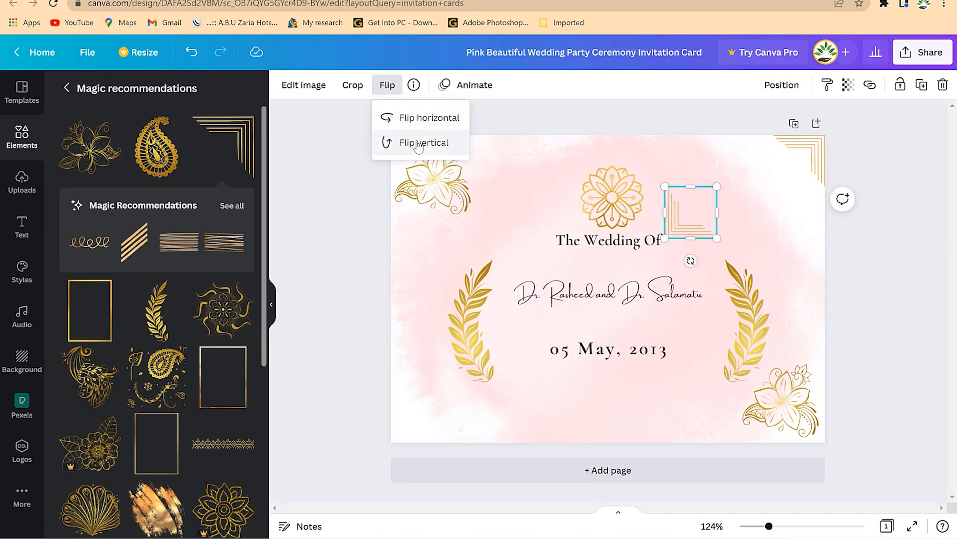
pyautogui.moveTo(693, 214); pyautogui.dragTo(419, 418)
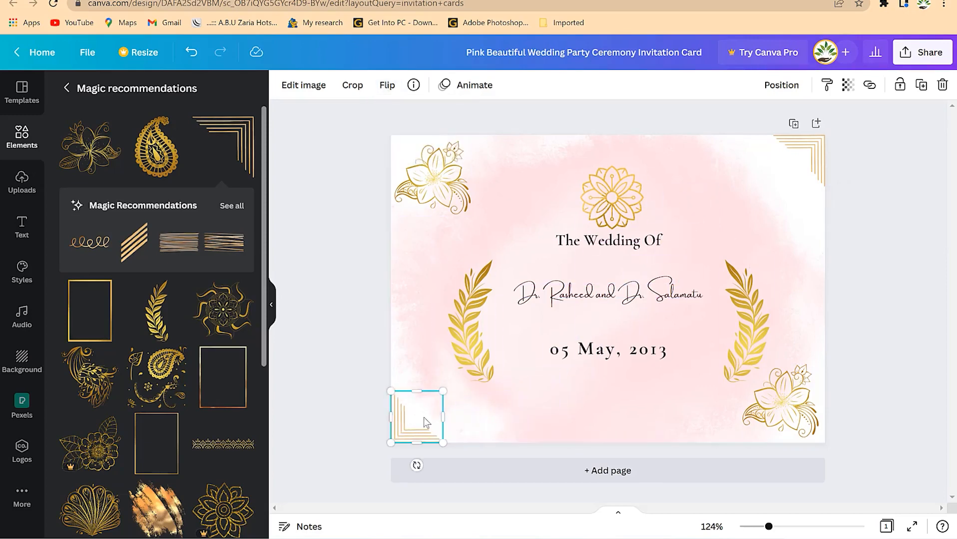
pyautogui.click(595, 409)
pyautogui.click(858, 317)
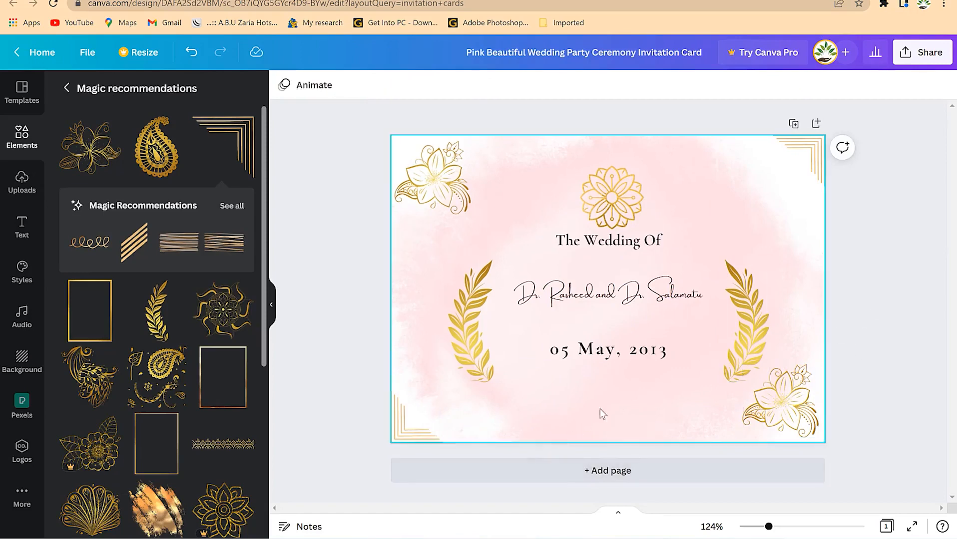
# Step: Duplicate the date text directly below the date and change the copy to "2:00PM Prompt"
pyautogui.click(589, 355)
pyautogui.moveTo(587, 356); pyautogui.dragTo(599, 380)
pyautogui.click(600, 381)
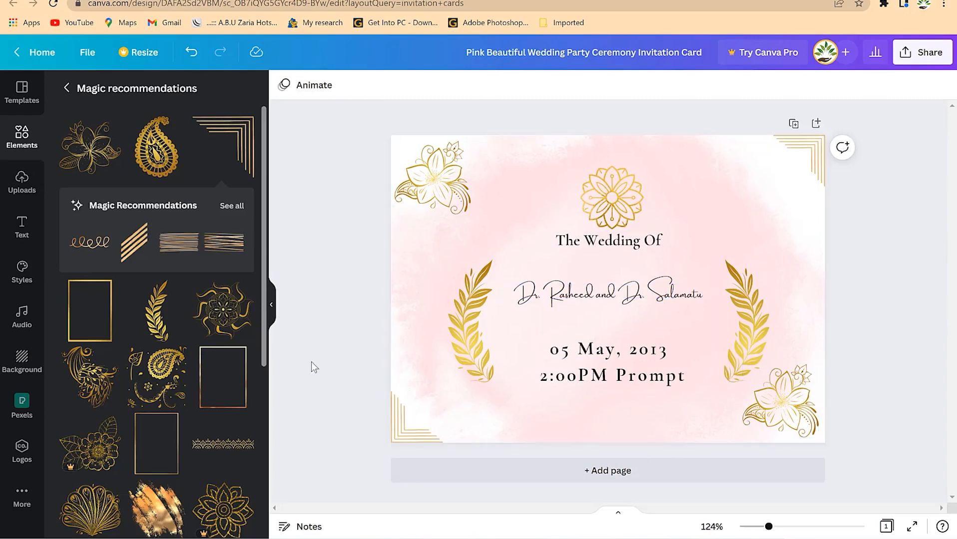
# Step: Move the line with the couple's names slightly down, closer to the date
pyautogui.scroll(-5, 162, 315)
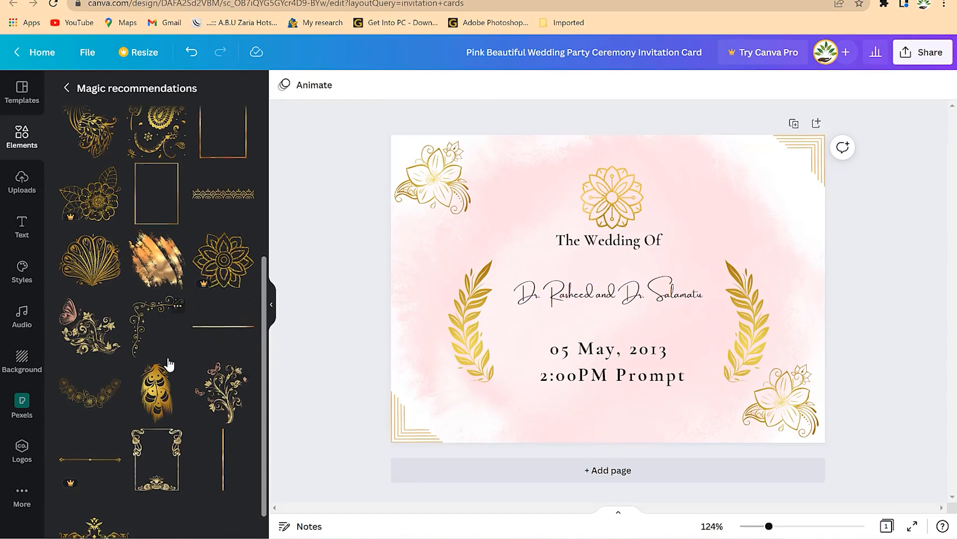
pyautogui.scroll(-1, 166, 362)
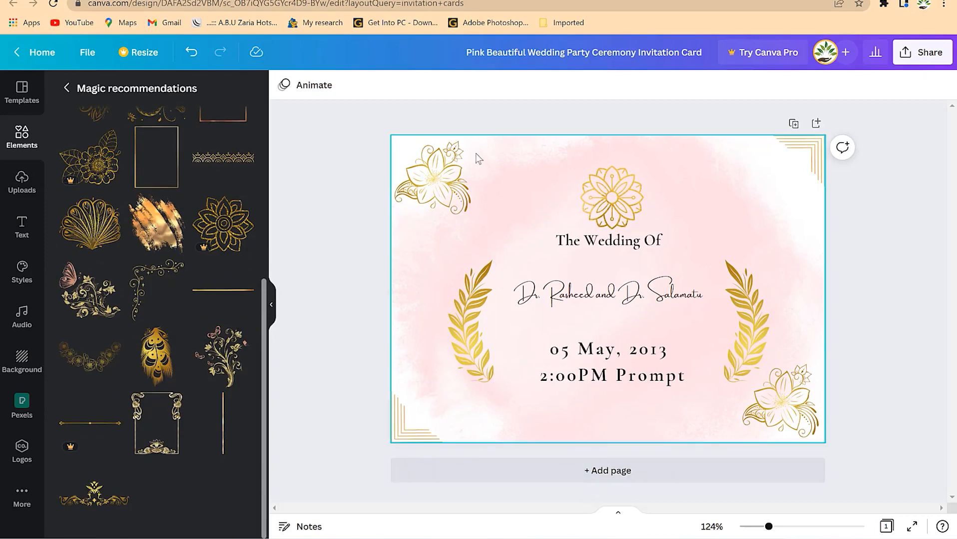
pyautogui.moveTo(615, 308); pyautogui.dragTo(615, 320)
pyautogui.click(740, 219)
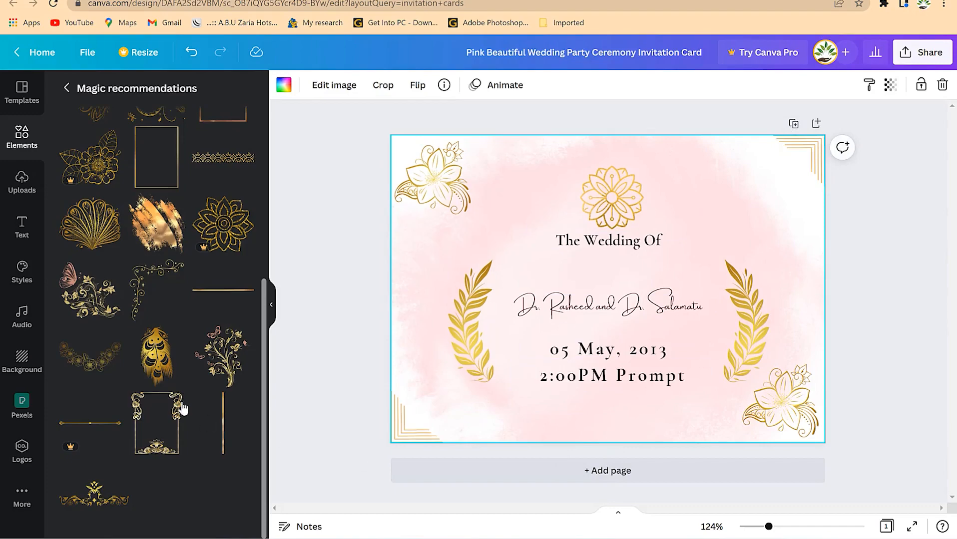
# Step: Add a blank second page below the finished front of the card
pyautogui.scroll(6, 131, 277)
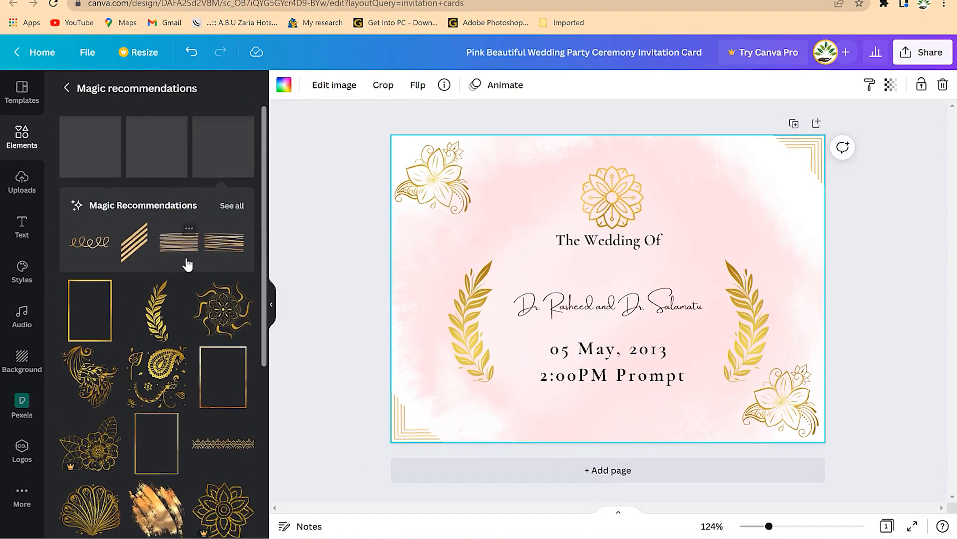
pyautogui.scroll(-6, 154, 257)
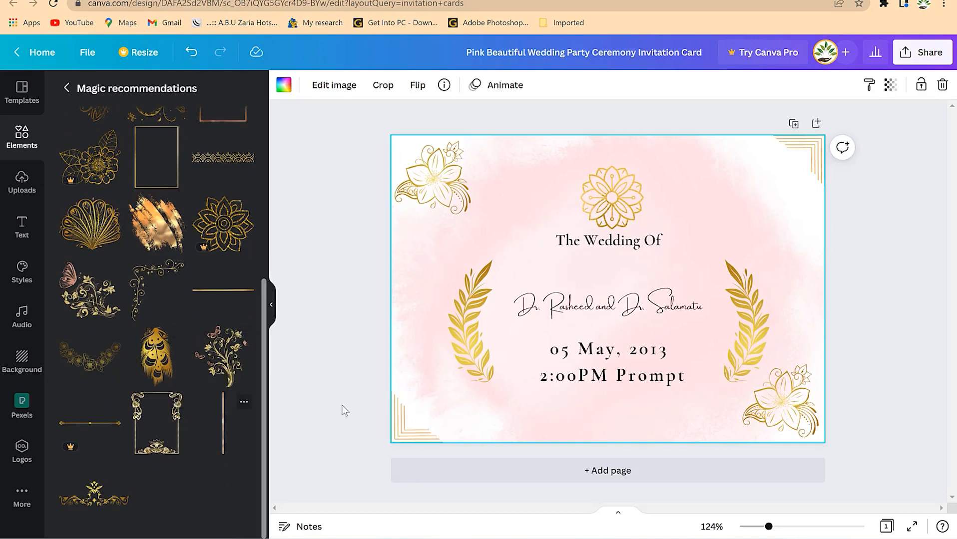
pyautogui.click(607, 471)
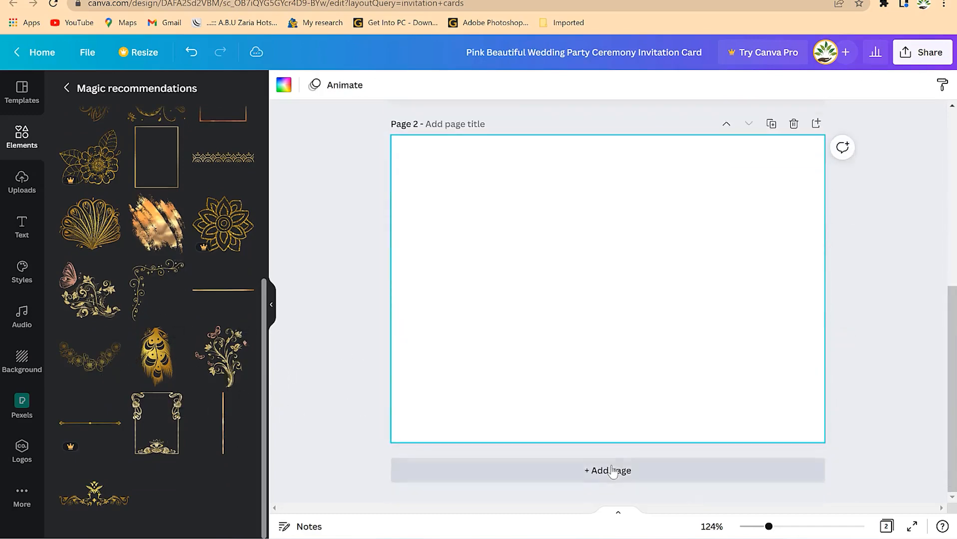
pyautogui.scroll(6, 653, 259)
pyautogui.scroll(-4, 533, 343)
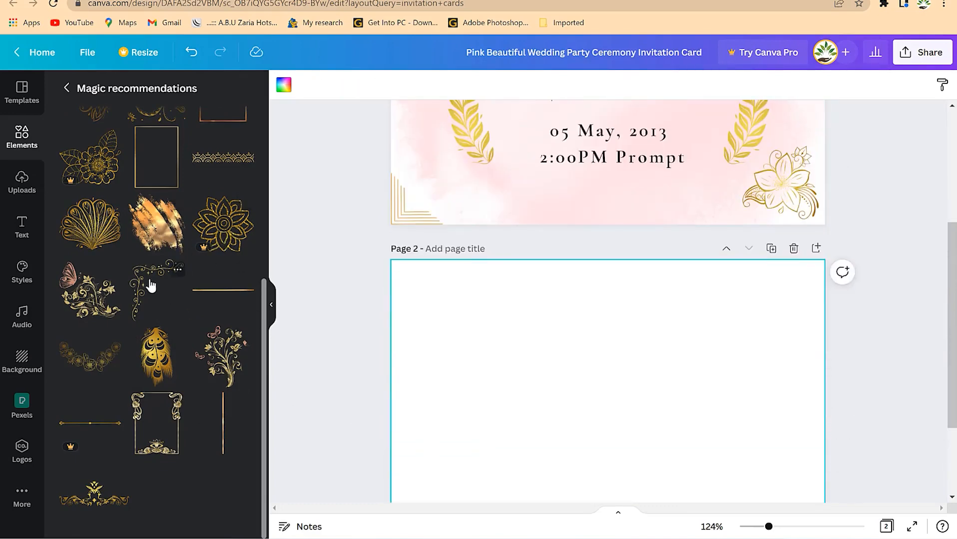
# Step: Place the gold swirl corner graphic in the upper-left corner of page 2
pyautogui.moveTo(155, 290); pyautogui.dragTo(478, 332)
pyautogui.moveTo(452, 210); pyautogui.dragTo(447, 209)
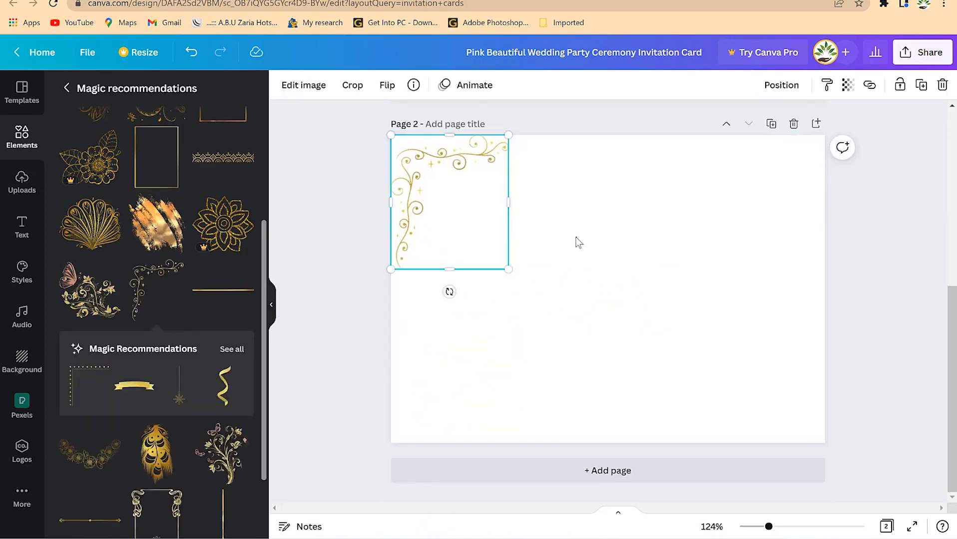
pyautogui.click(575, 238)
# Step: Add a second gold swirl graphic, flip it horizontally and vertically, and place it in the lower-right corner of page 2
pyautogui.moveTo(155, 293); pyautogui.dragTo(545, 258)
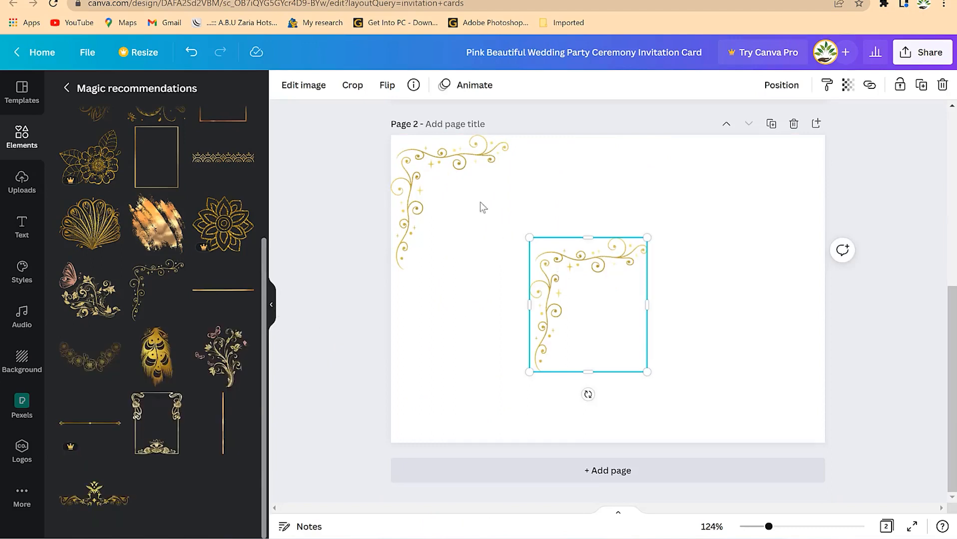
pyautogui.click(394, 87)
pyautogui.click(420, 129)
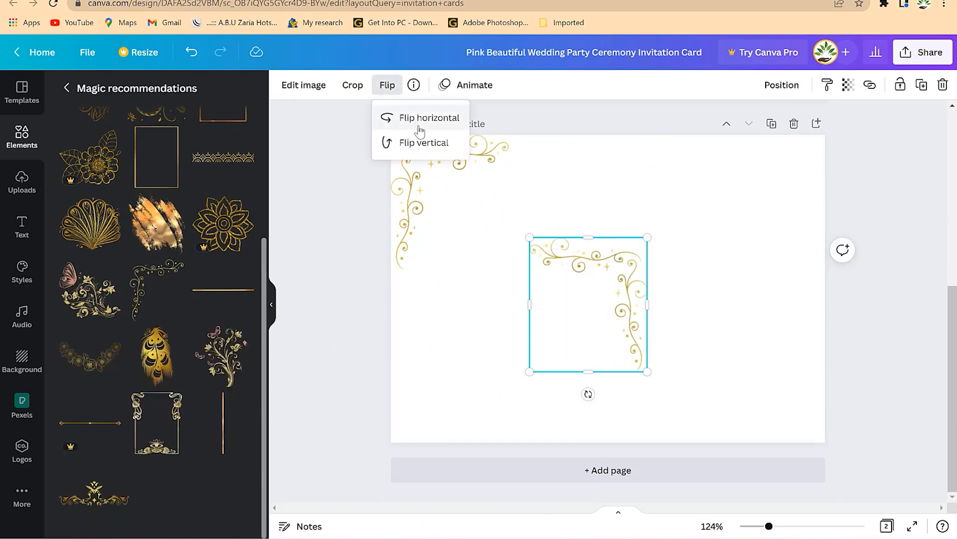
pyautogui.click(422, 143)
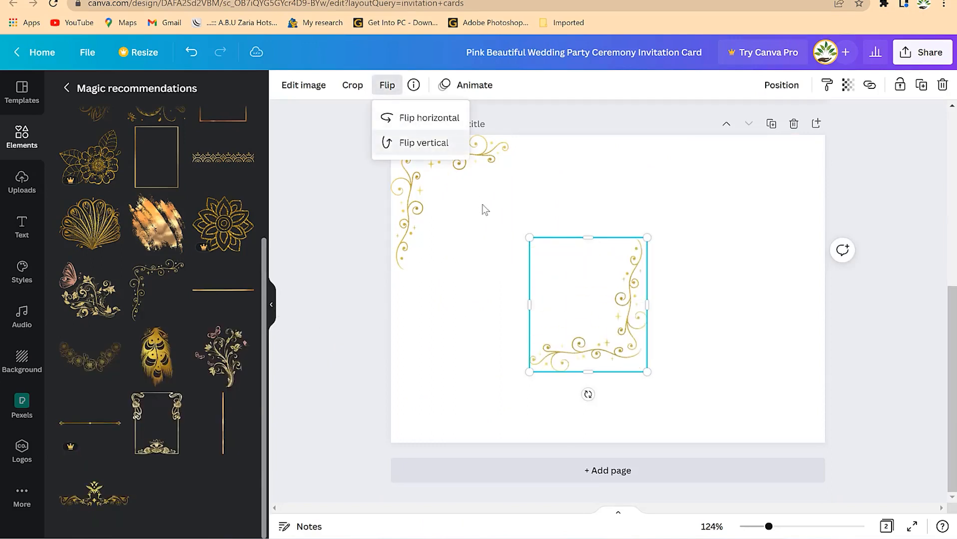
pyautogui.moveTo(618, 334); pyautogui.dragTo(796, 409)
pyautogui.click(474, 298)
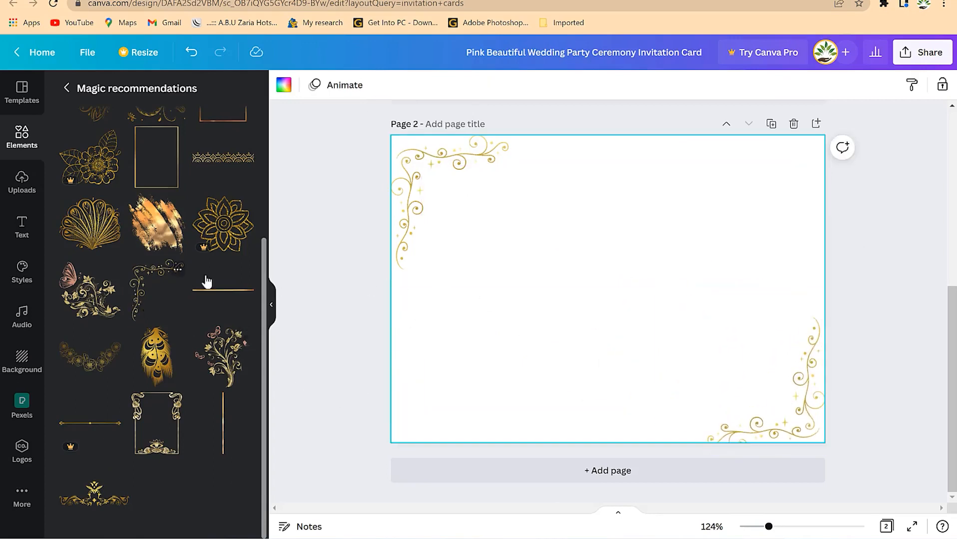
# Step: Add the gold flower mandala to page 2, shrink it to about 2.2 by 2, and centre it near the page's upper edge
pyautogui.click(224, 236)
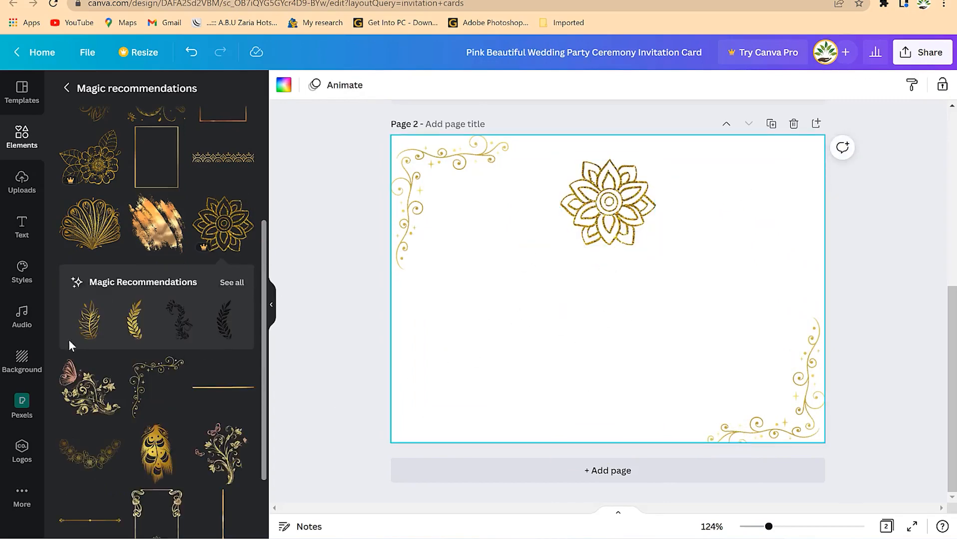
pyautogui.scroll(-5, 128, 422)
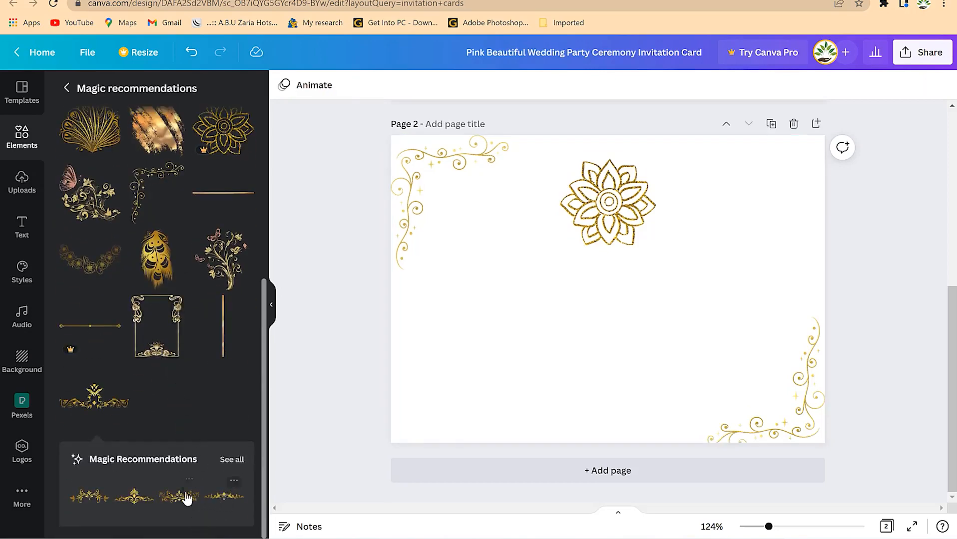
pyautogui.click(608, 202)
pyautogui.moveTo(656, 159); pyautogui.dragTo(626, 194)
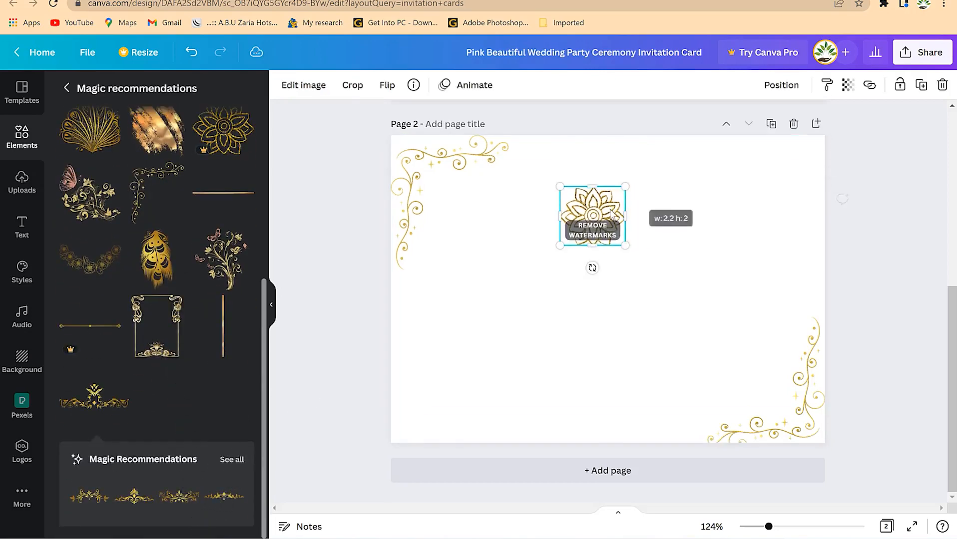
# Step: Copy the heading, couple's names, date and time texts from page 1 and paste them onto page 2
pyautogui.scroll(5, 595, 258)
pyautogui.click(611, 246)
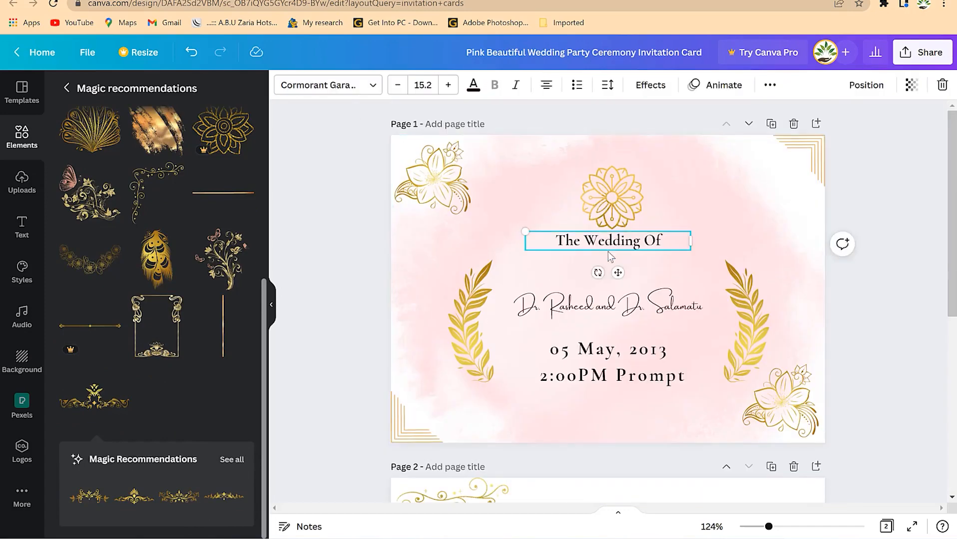
pyautogui.keyDown('shift'); pyautogui.click(629, 302); pyautogui.keyUp('shift')
pyautogui.keyDown('shift'); pyautogui.click(609, 347); pyautogui.keyUp('shift')
pyautogui.keyDown('shift'); pyautogui.click(607, 380); pyautogui.keyUp('shift')
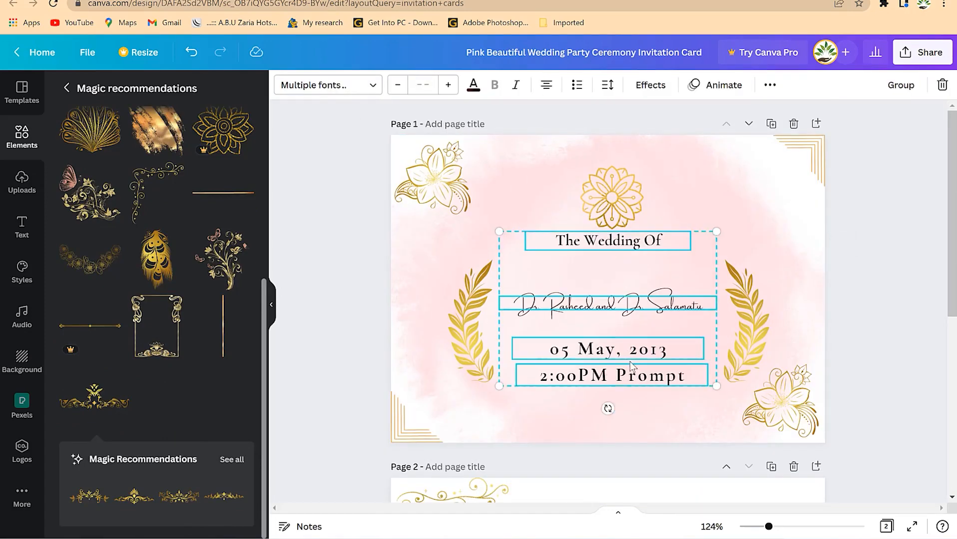
pyautogui.scroll(-5, 609, 377)
pyautogui.click(594, 317)
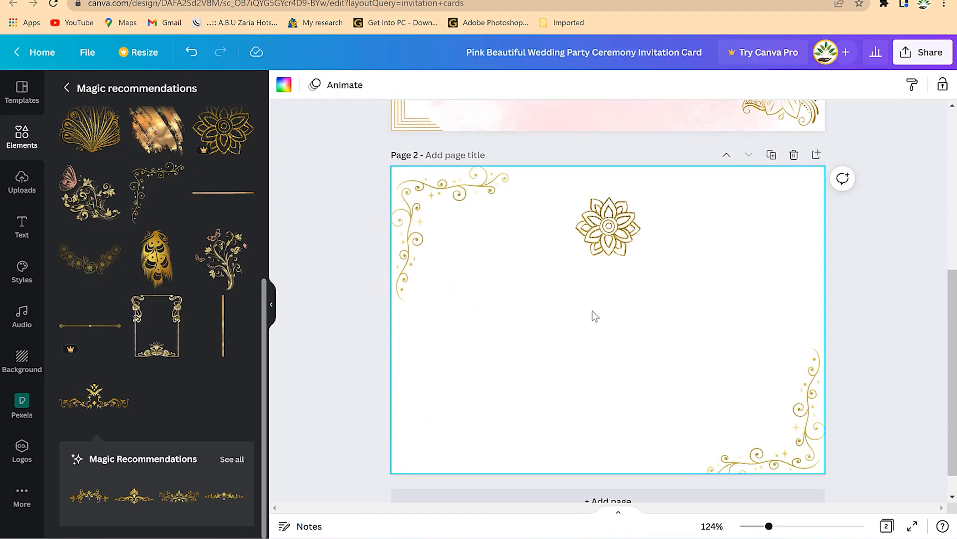
pyautogui.hotkey('ctrl', 'v')
pyautogui.click(778, 298)
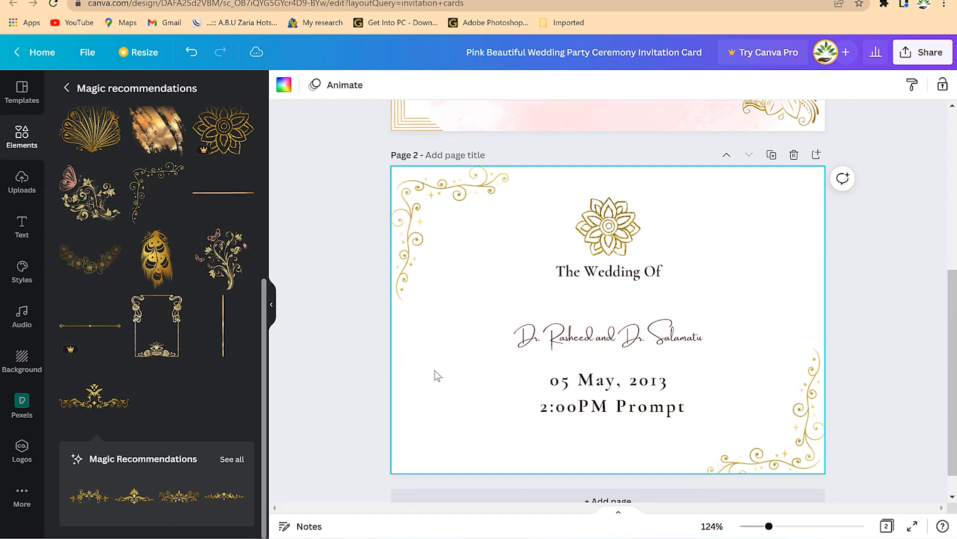
# Step: Apply the white background photo with orange pumpkins to page 2
pyautogui.scroll(5, 748, 231)
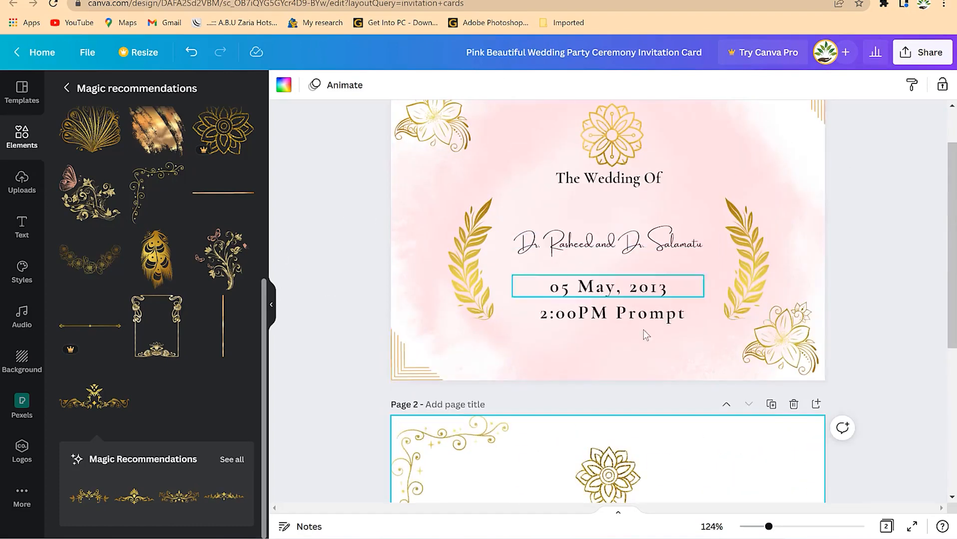
pyautogui.scroll(-6, 655, 332)
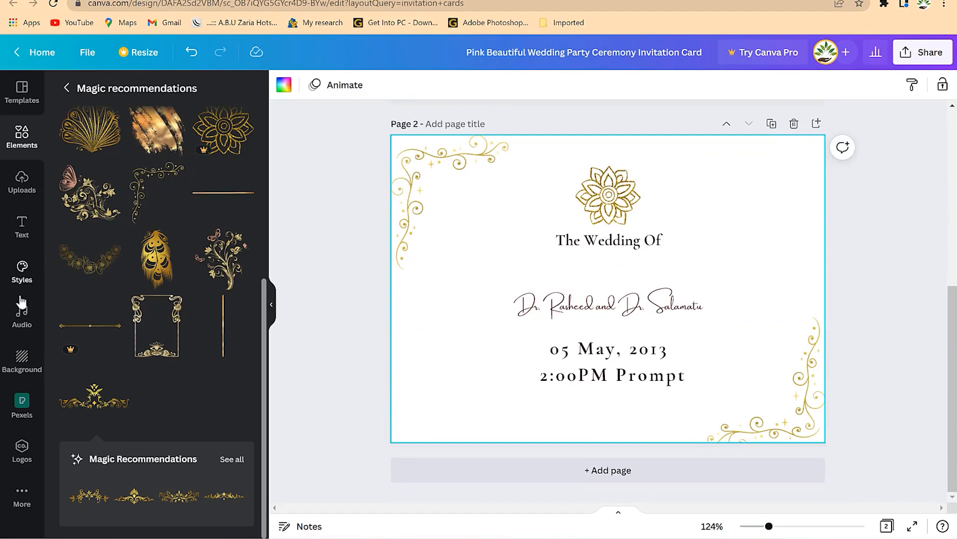
pyautogui.click(22, 362)
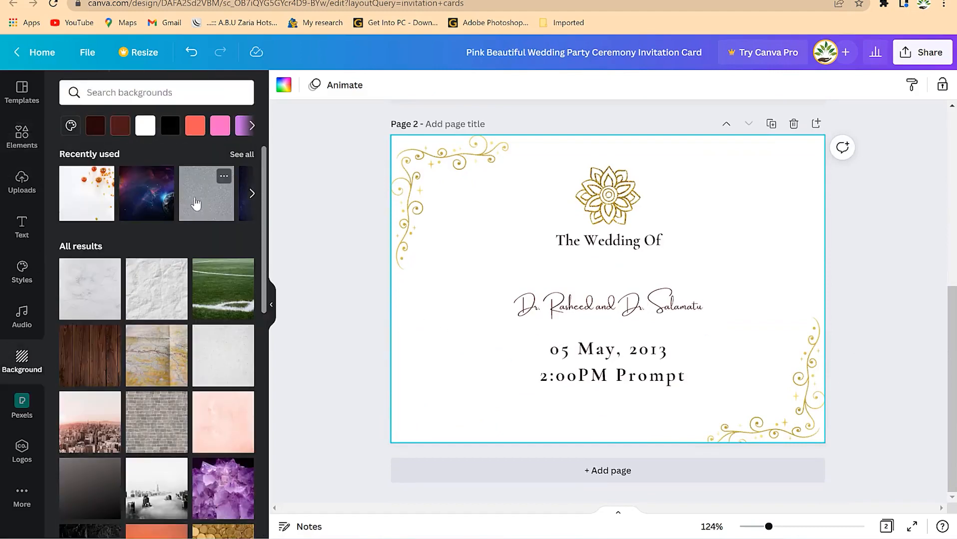
pyautogui.scroll(-6, 191, 309)
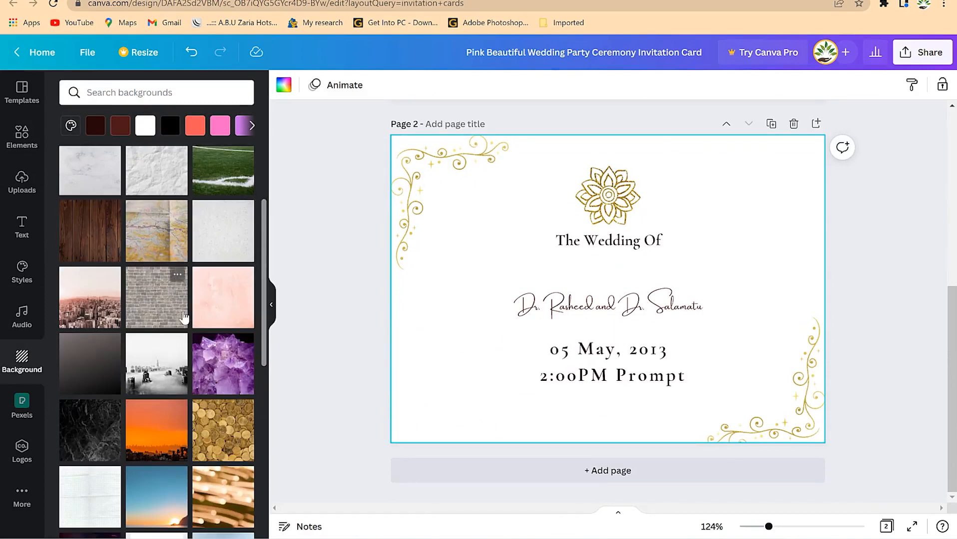
pyautogui.scroll(-8, 162, 307)
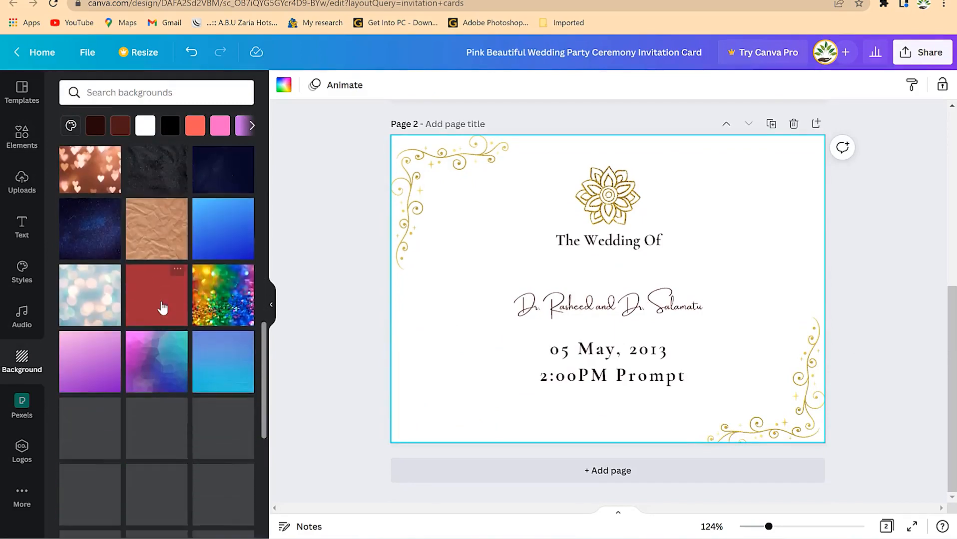
pyautogui.scroll(-1, 162, 303)
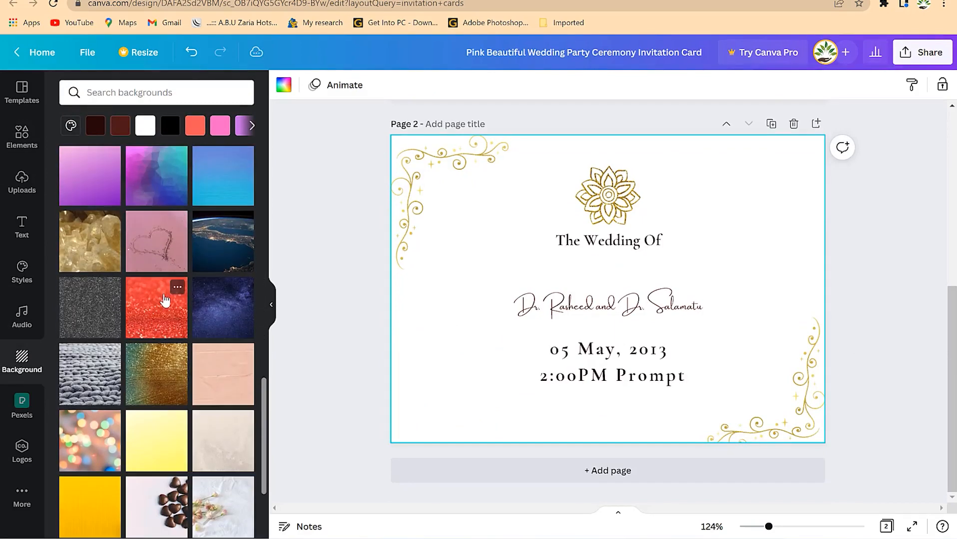
pyautogui.scroll(-6, 165, 299)
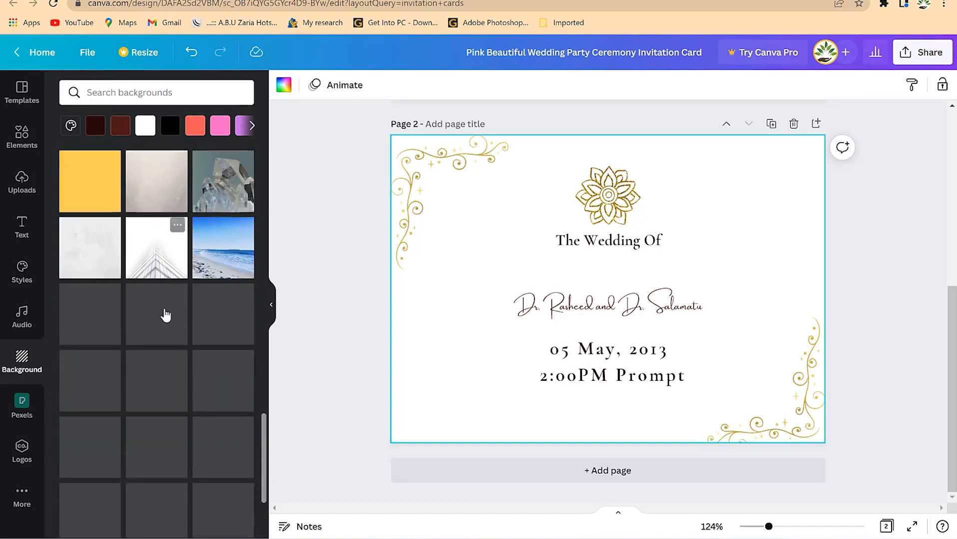
pyautogui.scroll(-9, 159, 304)
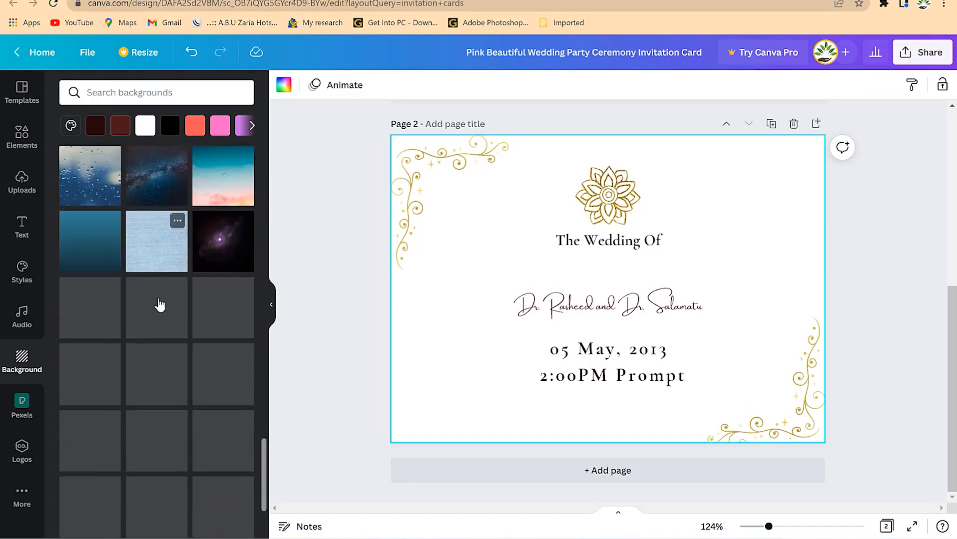
pyautogui.scroll(-2, 158, 299)
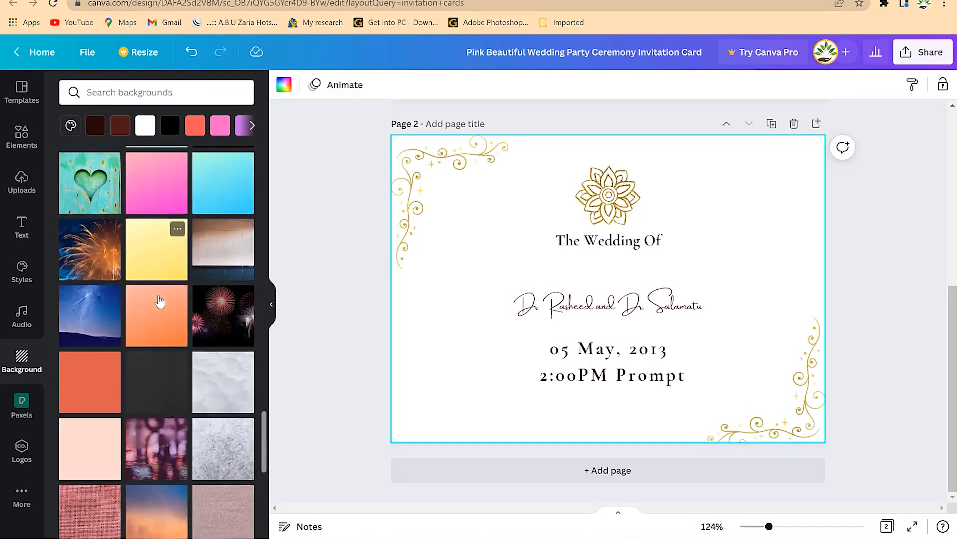
pyautogui.scroll(-5, 159, 302)
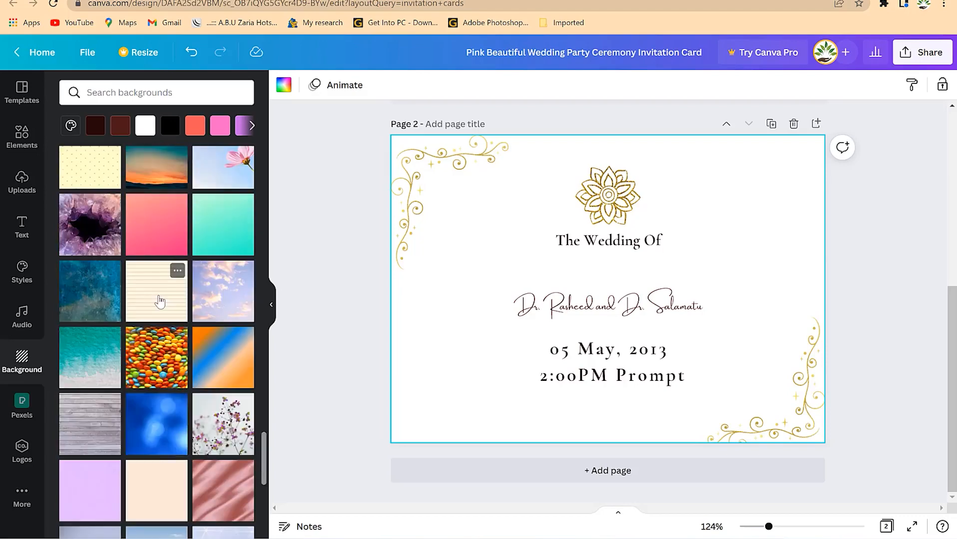
pyautogui.scroll(-4, 144, 322)
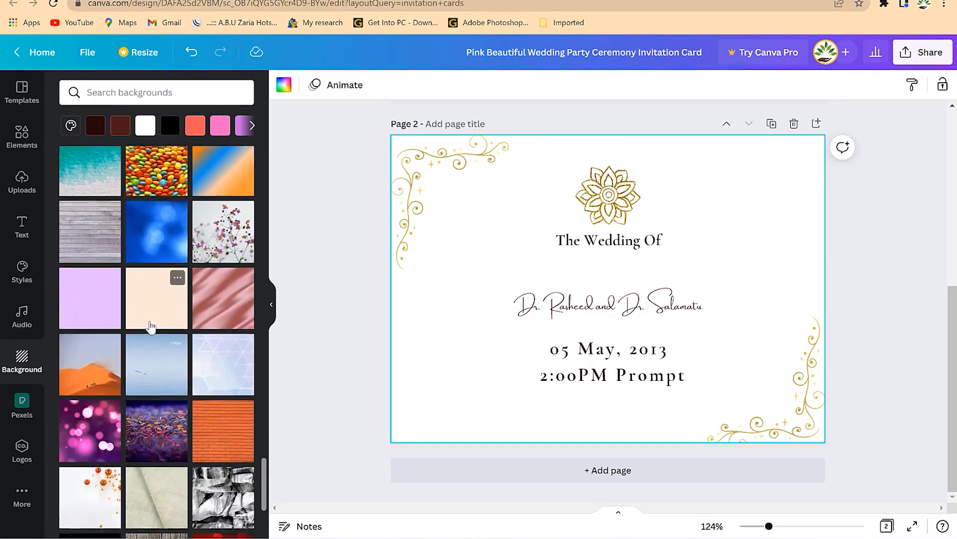
pyautogui.scroll(-3, 150, 327)
pyautogui.moveTo(105, 262); pyautogui.dragTo(442, 228)
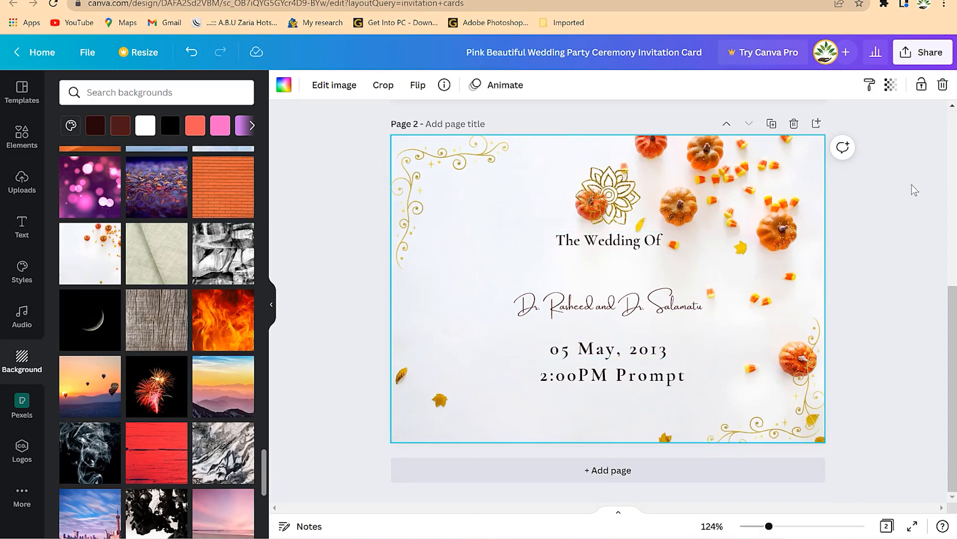
# Step: Open the PNG download settings for the design and confirm all pages (1–2) as the page selection
pyautogui.scroll(6, 870, 184)
pyautogui.scroll(-5, 870, 183)
pyautogui.scroll(5, 870, 184)
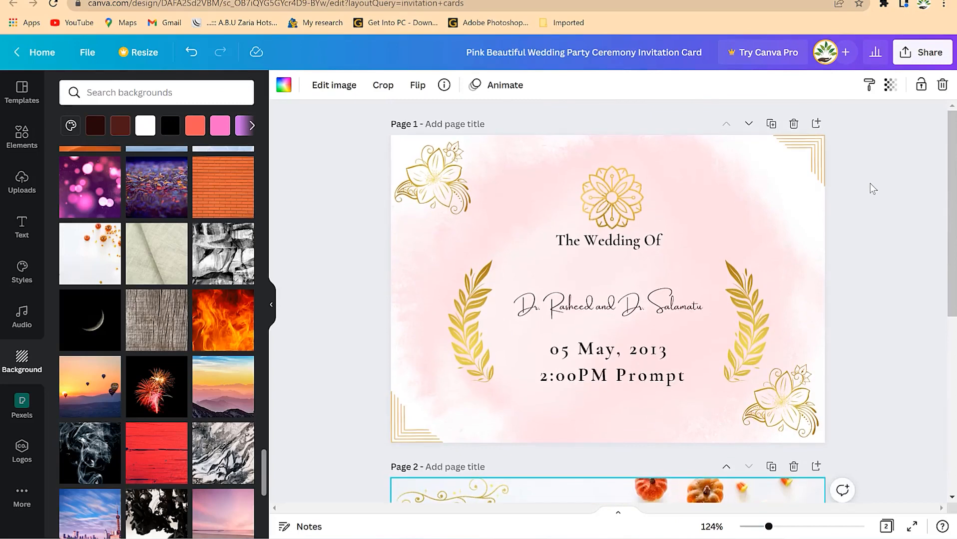
pyautogui.click(911, 55)
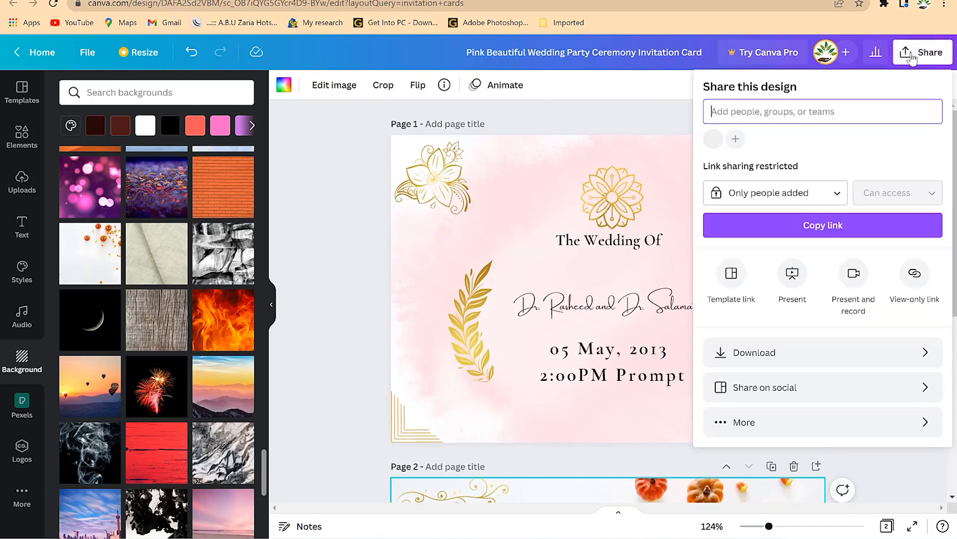
pyautogui.click(836, 351)
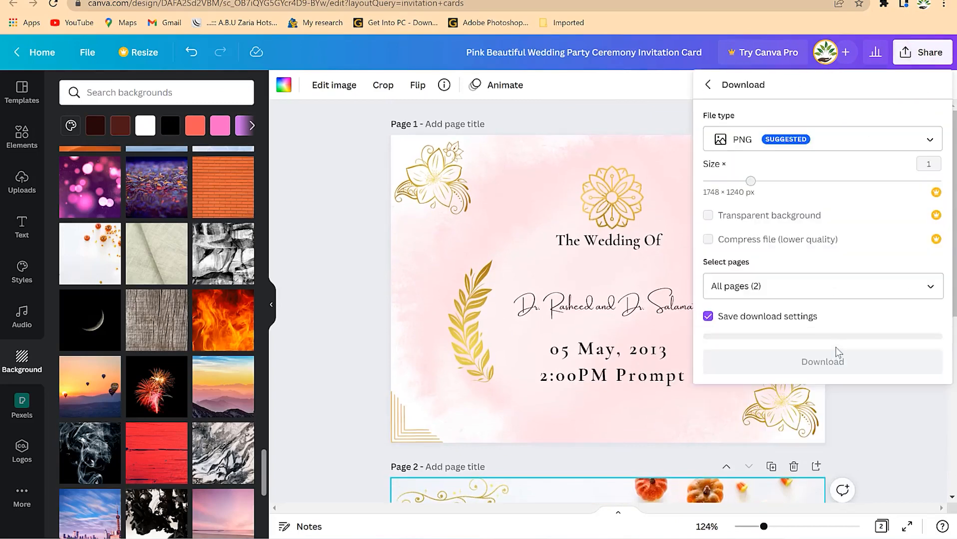
pyautogui.click(805, 284)
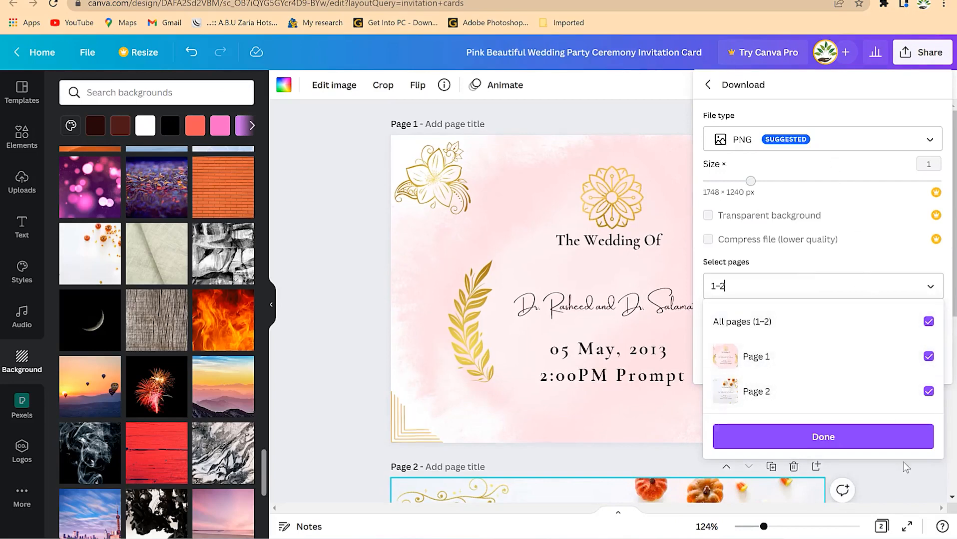
pyautogui.click(880, 443)
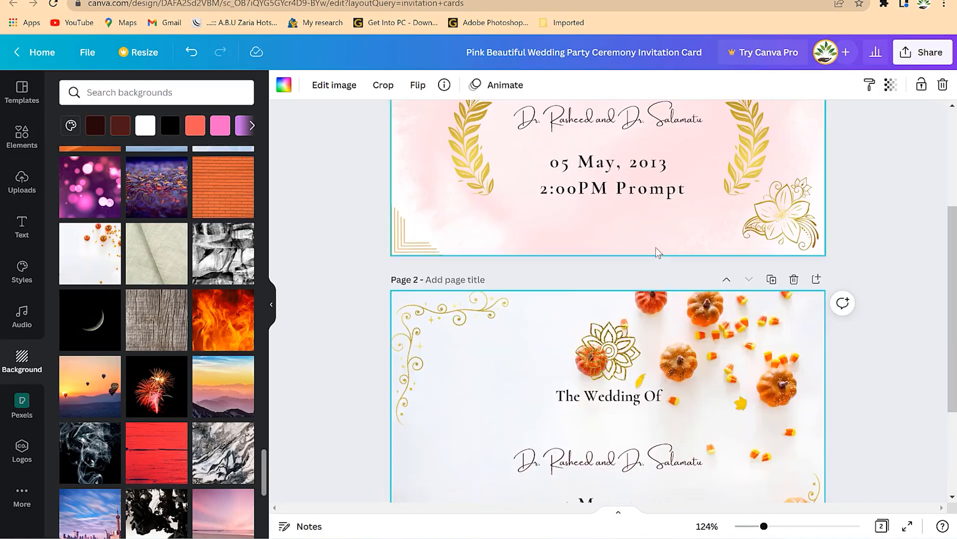
# Step: Review both card pages, comparing the pink front with the second page's pumpkin background
pyautogui.scroll(-2, 657, 250)
pyautogui.scroll(5, 709, 277)
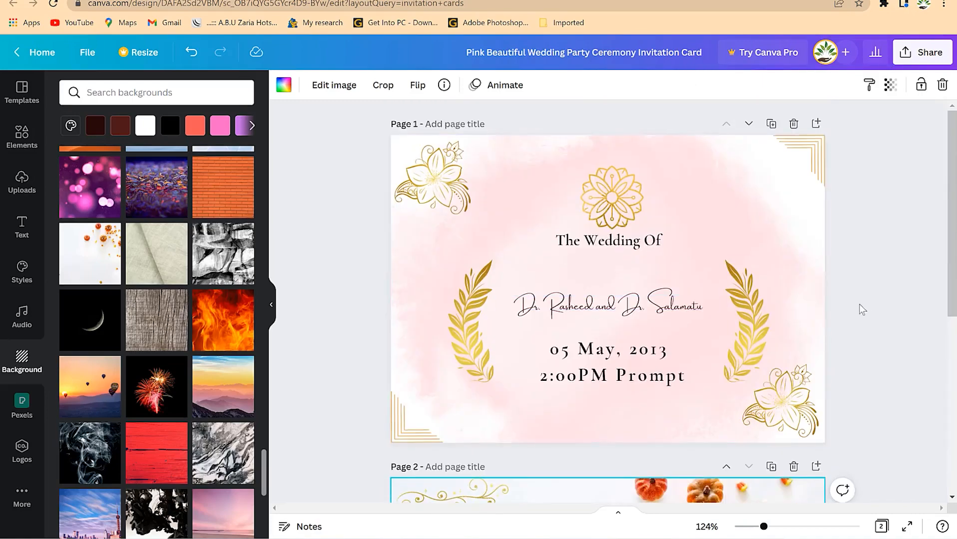
pyautogui.scroll(-3, 799, 319)
pyautogui.scroll(-1, 729, 342)
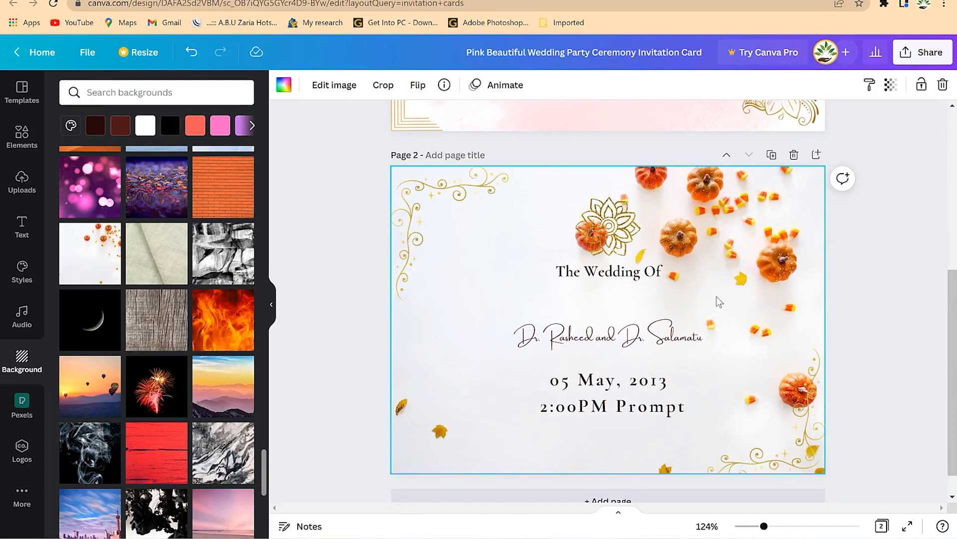
pyautogui.scroll(6, 645, 239)
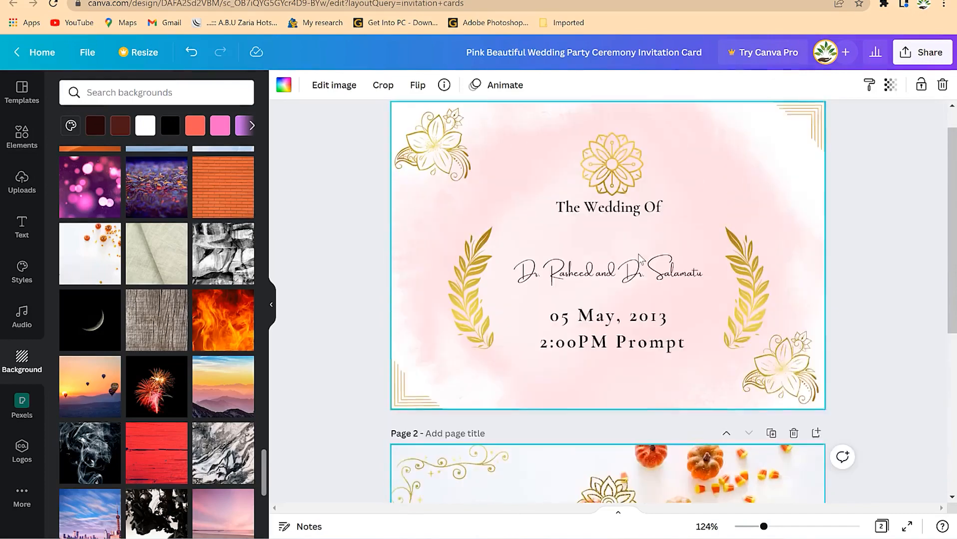
pyautogui.scroll(-5, 660, 272)
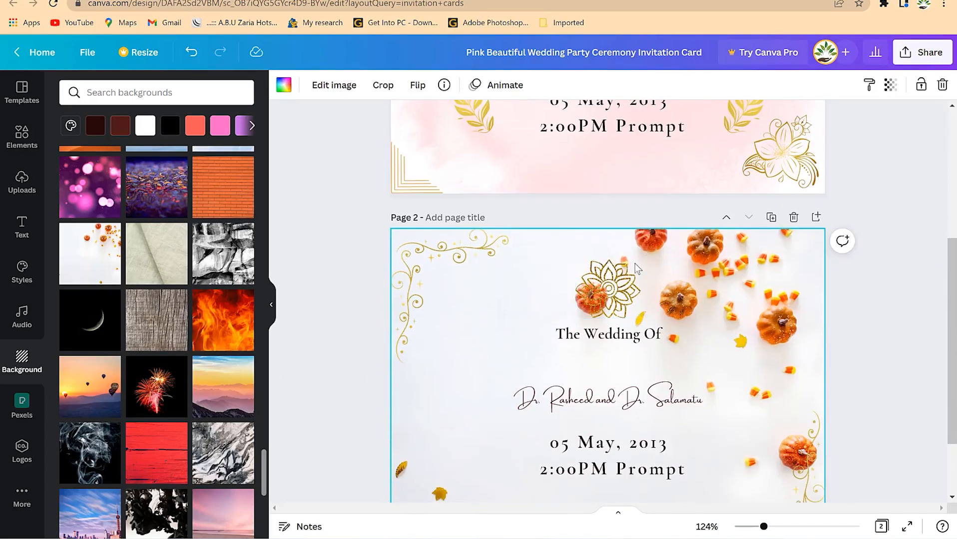
pyautogui.scroll(-2, 429, 302)
pyautogui.scroll(5, 226, 273)
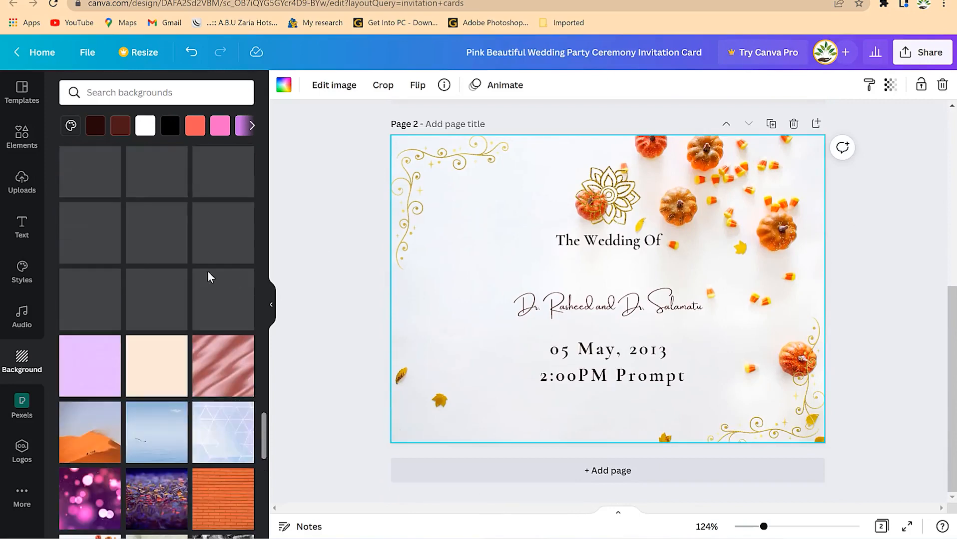